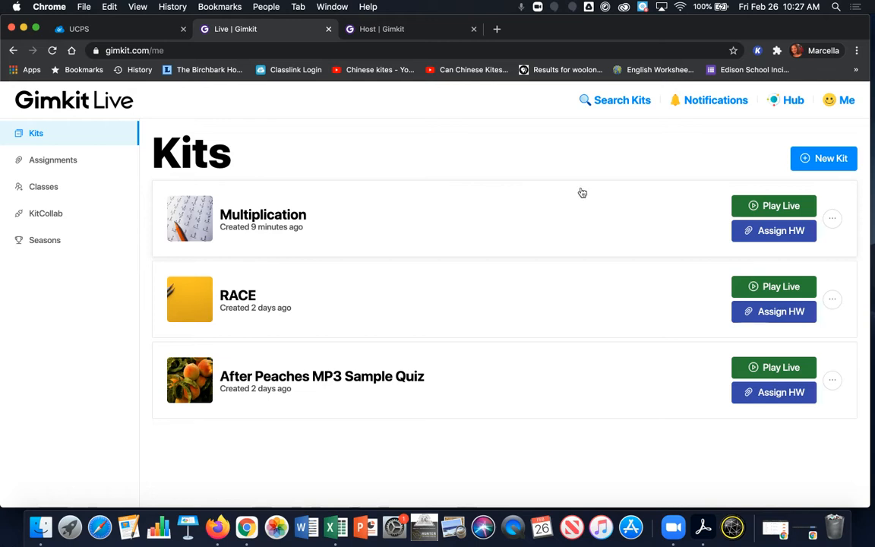
Open the Multiplication kit for editing
left_click(833, 219)
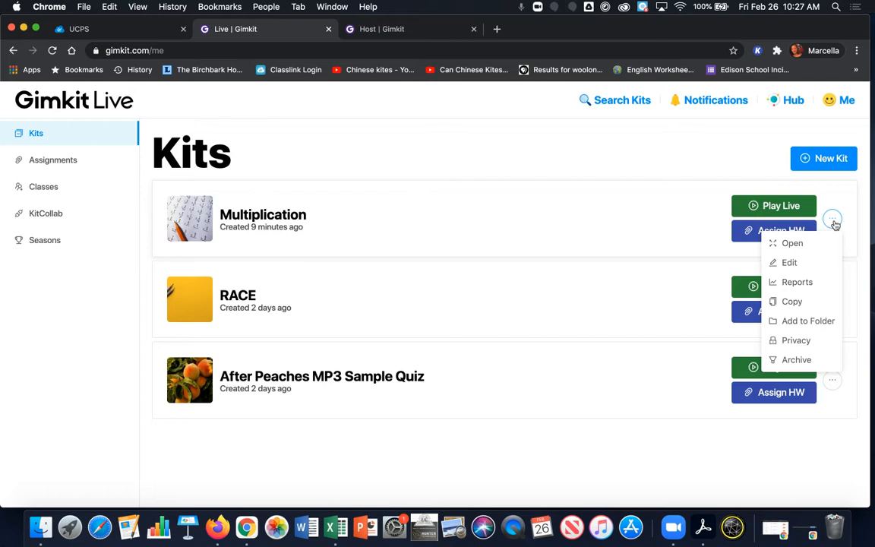
mouse_move(834, 303)
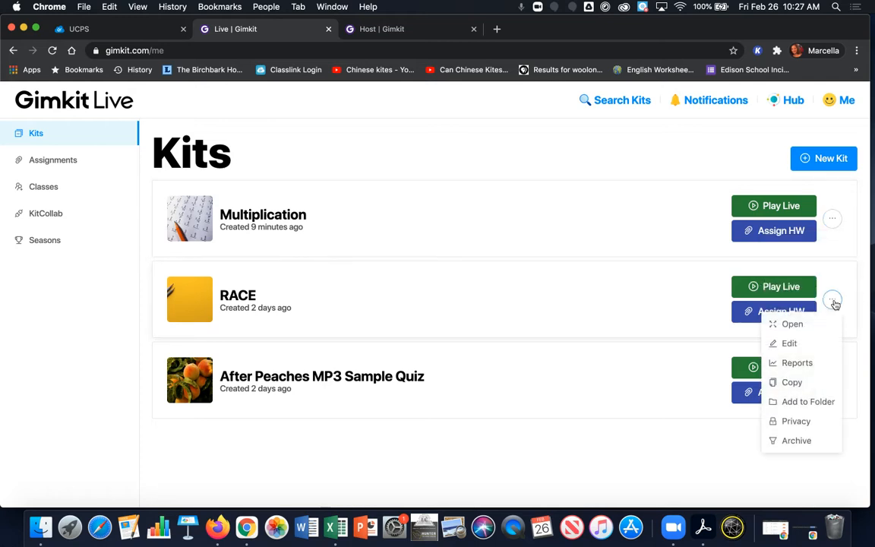
mouse_move(831, 382)
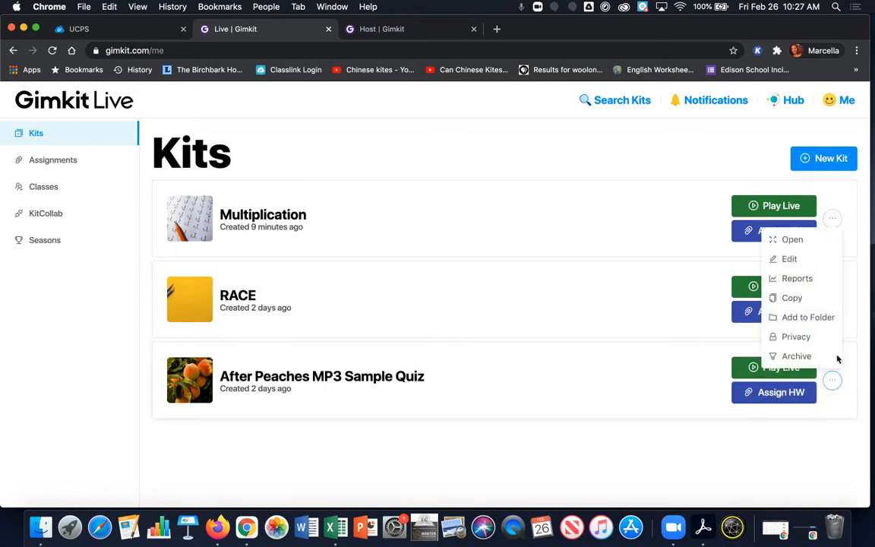
mouse_move(832, 221)
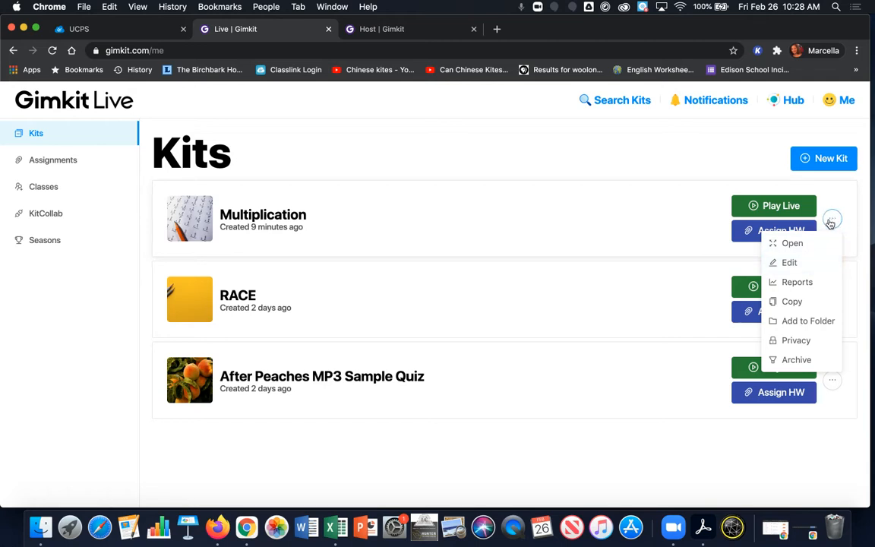
left_click(789, 264)
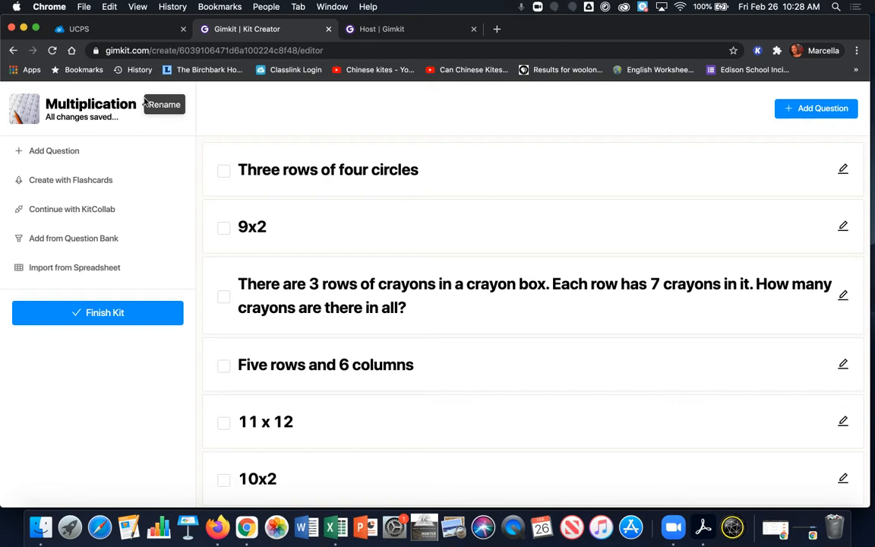
left_click(101, 107)
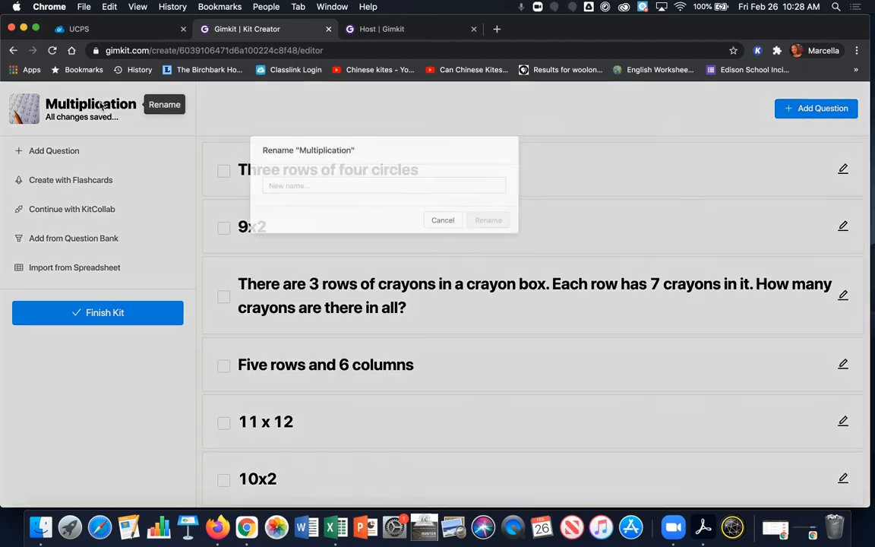
left_click(355, 199)
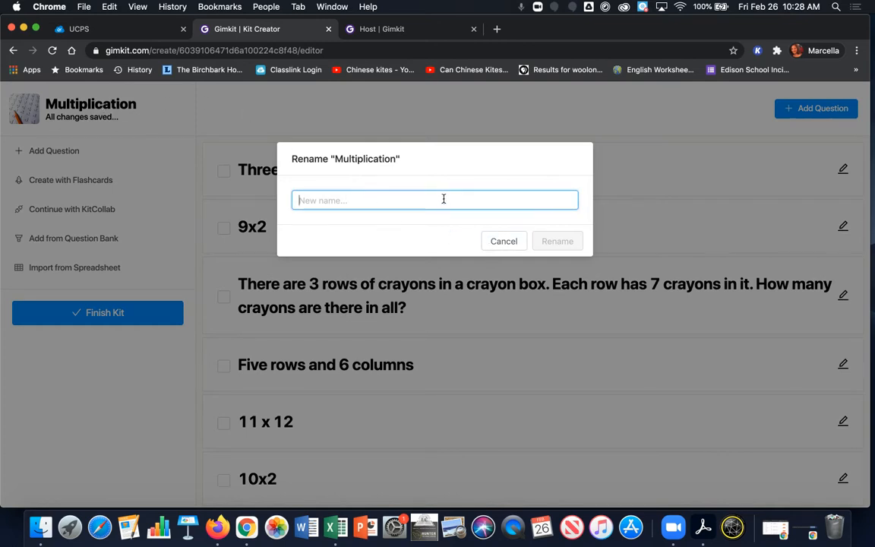
type("Test")
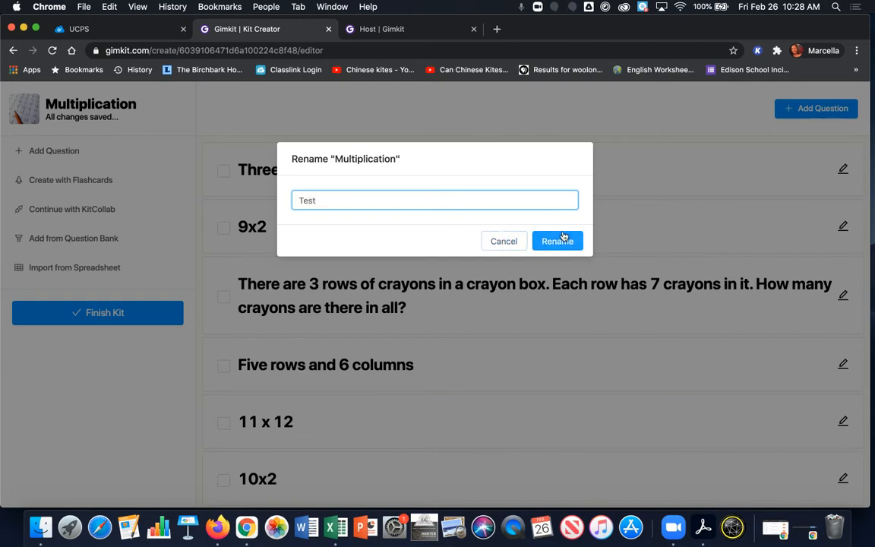
left_click(498, 242)
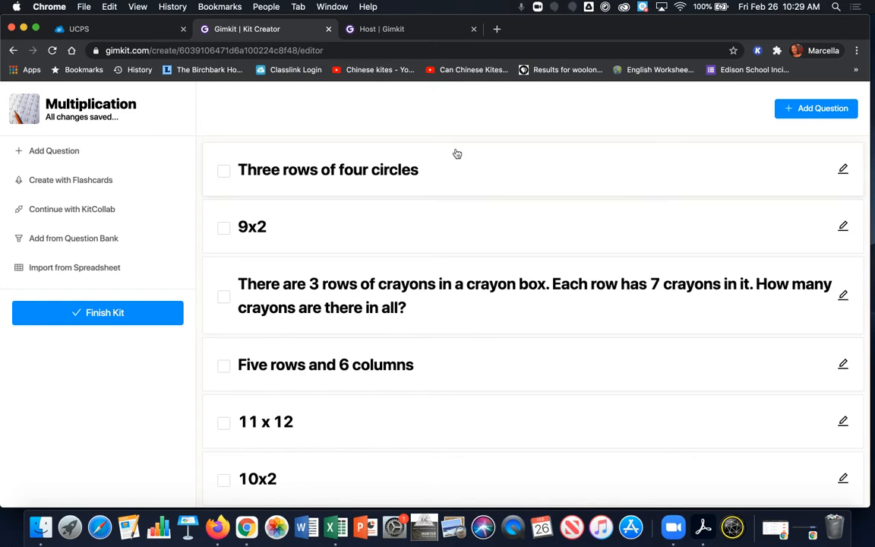
Look through the kit's full question list and view the answer choices of "Three rows of four circles"
scroll(427, 173, "down", 1)
scroll(427, 175, "down", 10)
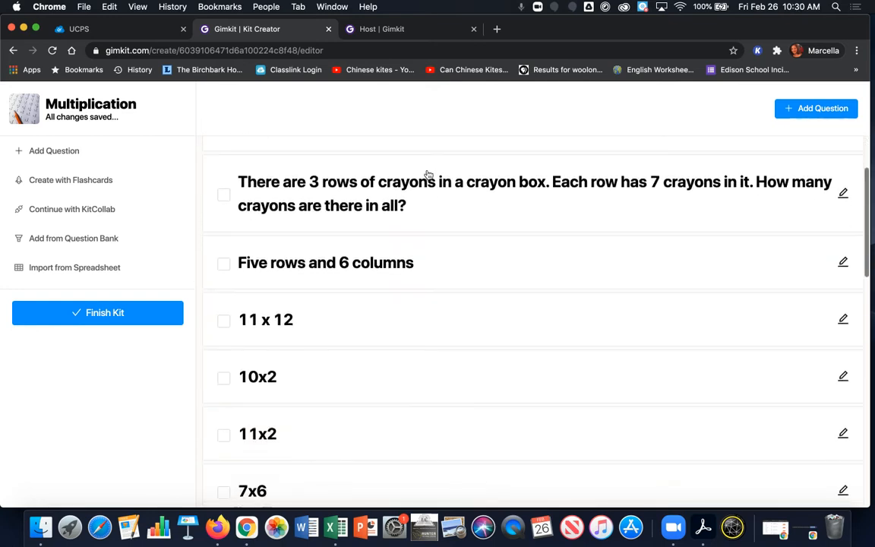
scroll(428, 176, "down", 10)
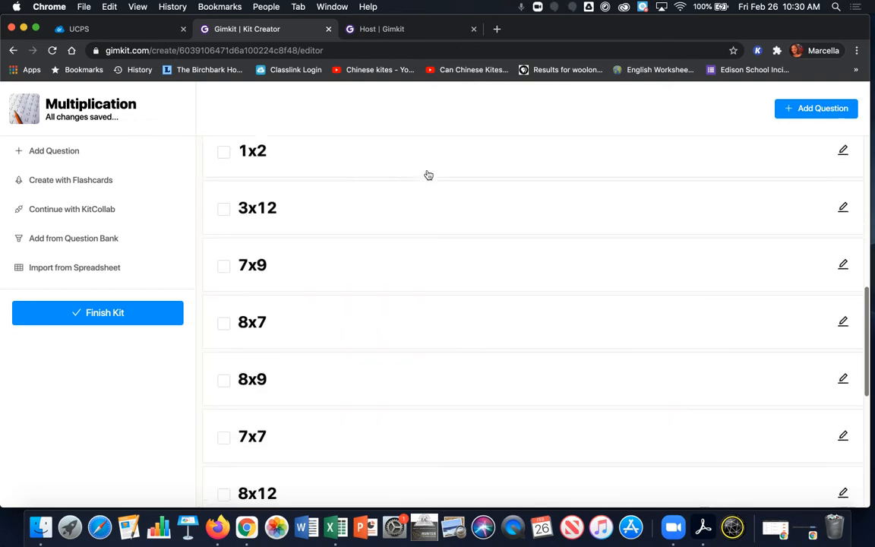
scroll(428, 176, "down", 1)
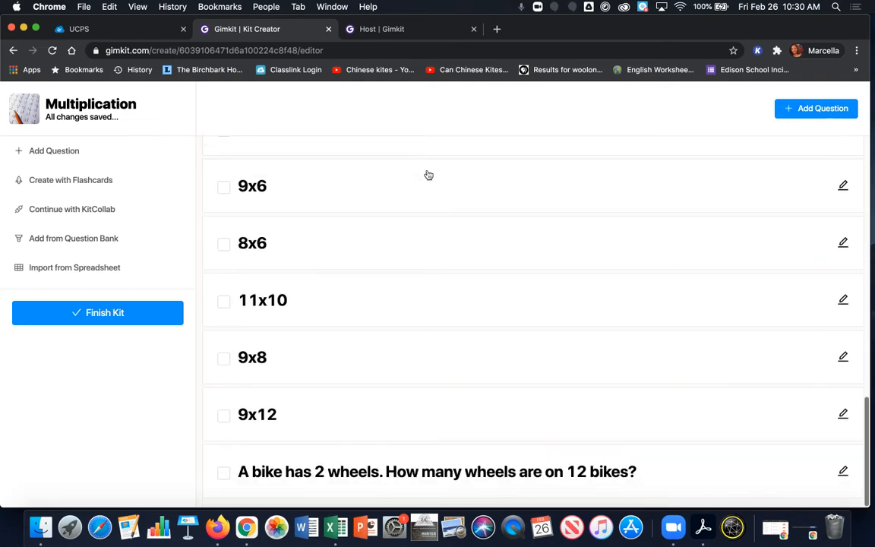
scroll(428, 173, "up", 14)
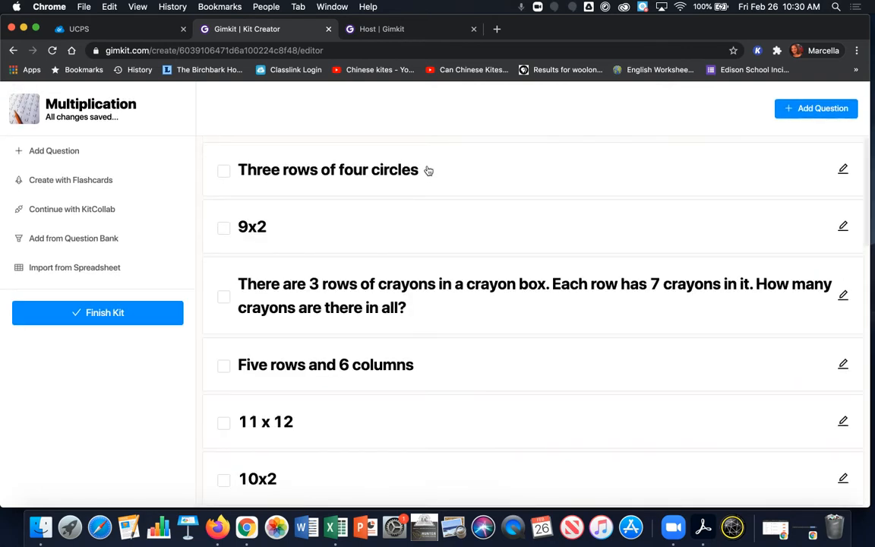
left_click(223, 172)
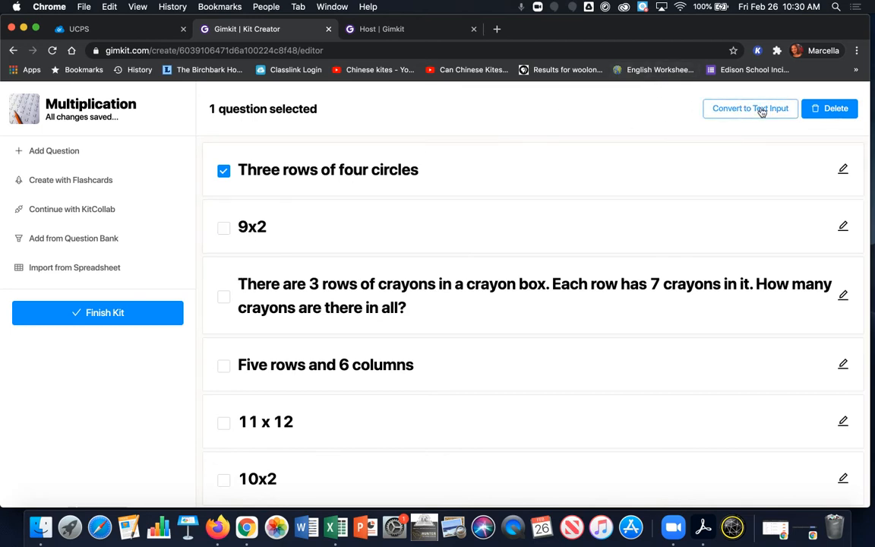
left_click(223, 170)
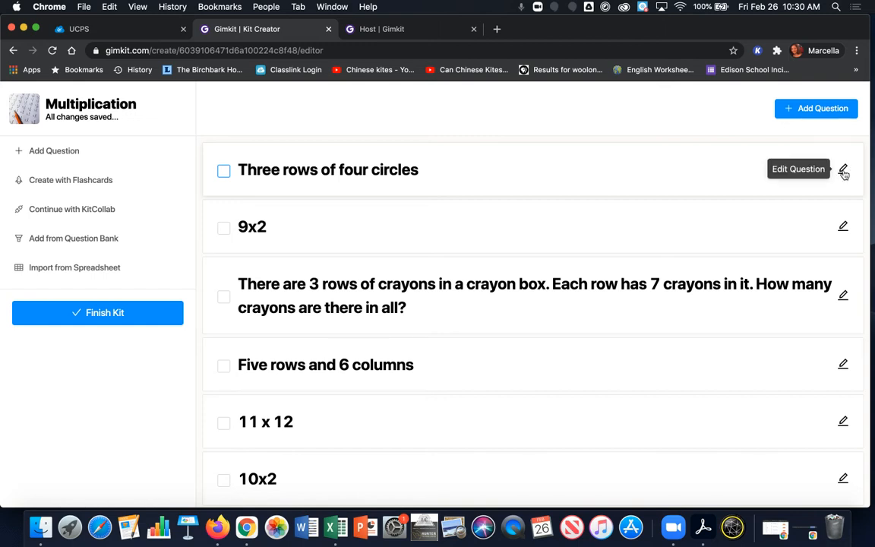
left_click(284, 176)
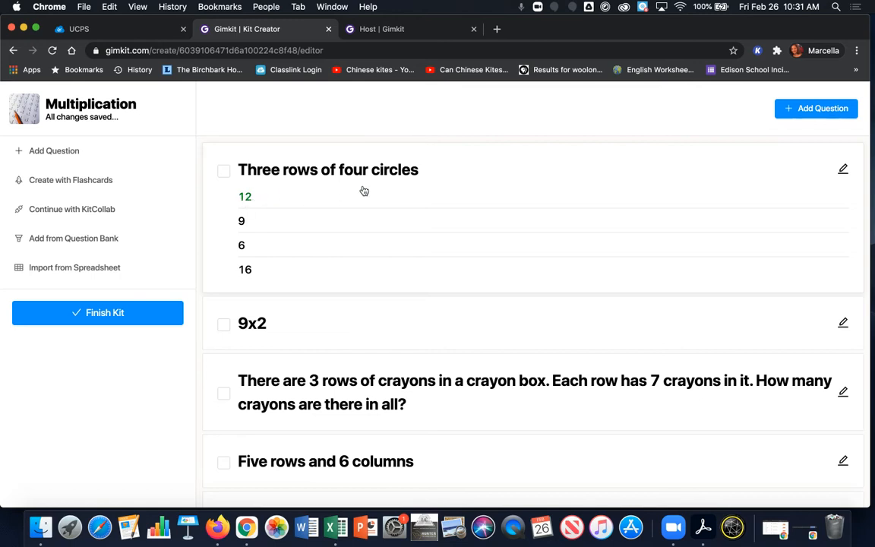
Open the "Three rows of four circles" question for editing, switching its type to Text Input and back to Multiple Choice
left_click(843, 170)
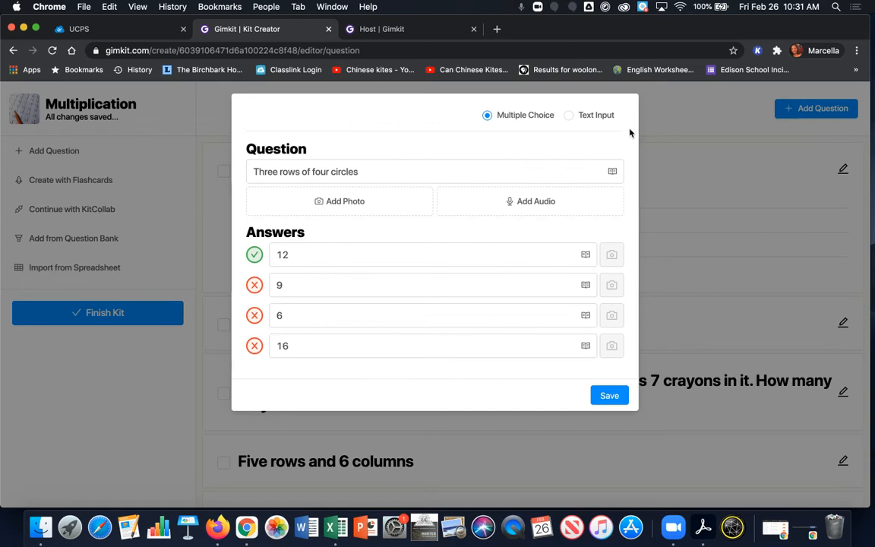
left_click(568, 117)
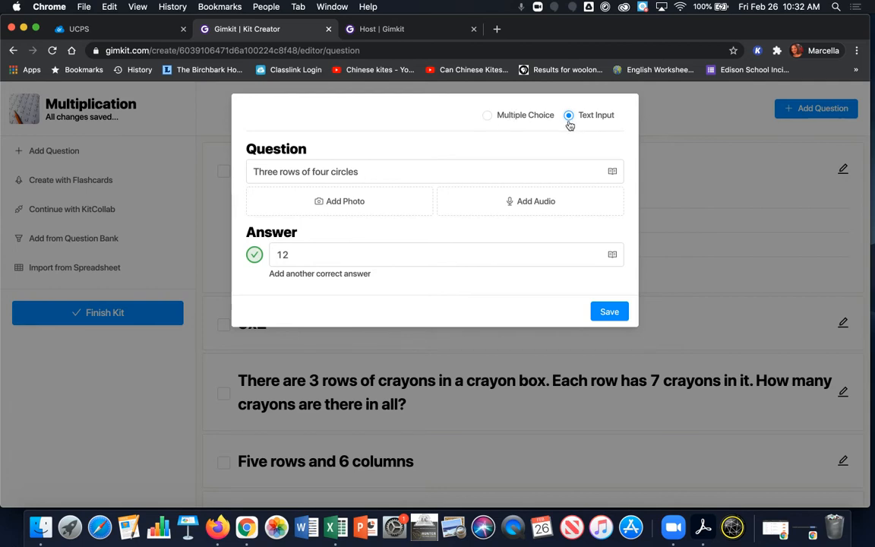
left_click(488, 116)
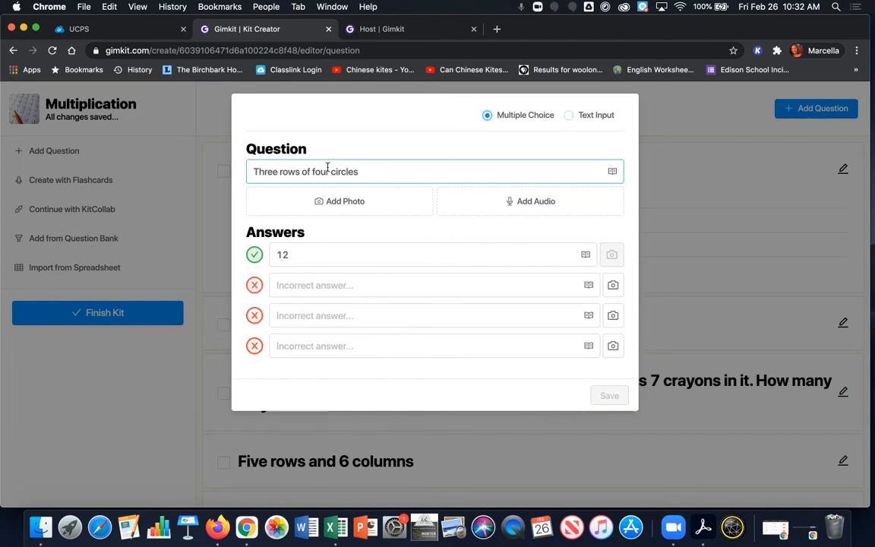
Change the question text to "Two rows of four circles"
left_click(375, 173)
left_click_drag(360, 171, 249, 166)
left_click(375, 174)
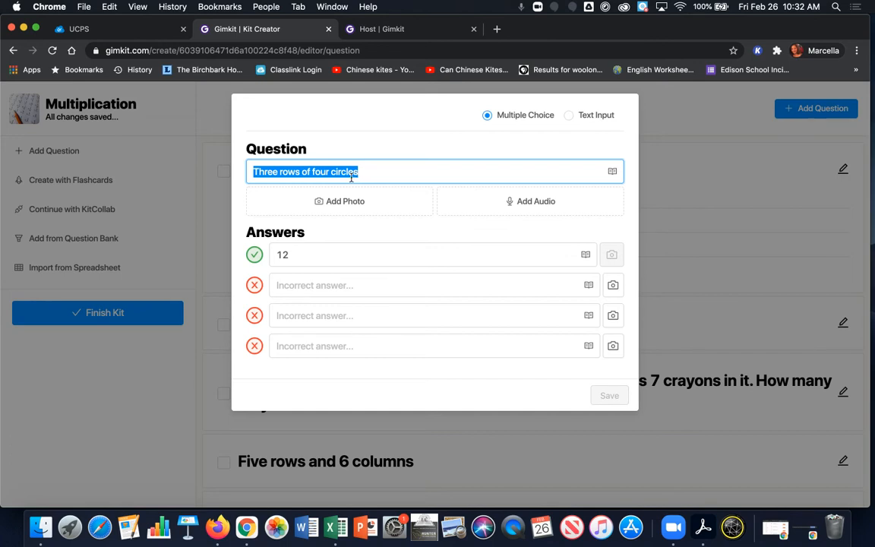
left_click(276, 172)
key("BackSpace")
key("BackSpace")
key("BackSpace")
key("BackSpace")
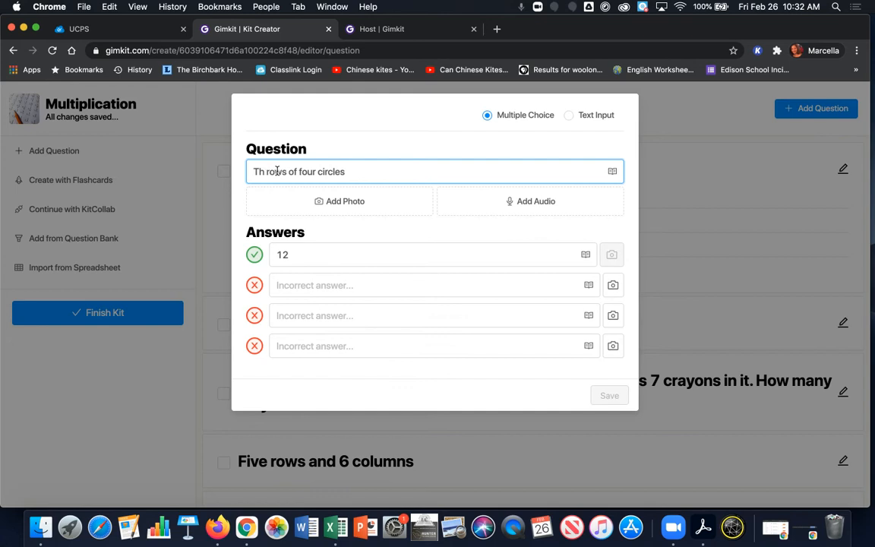
type("wo")
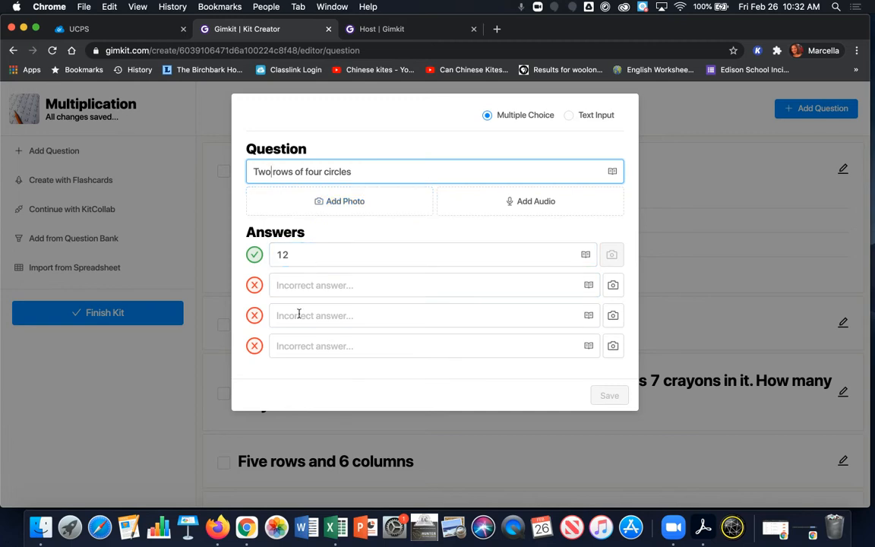
Replace the question's correct answer with 8
left_click(293, 254)
left_click(303, 260)
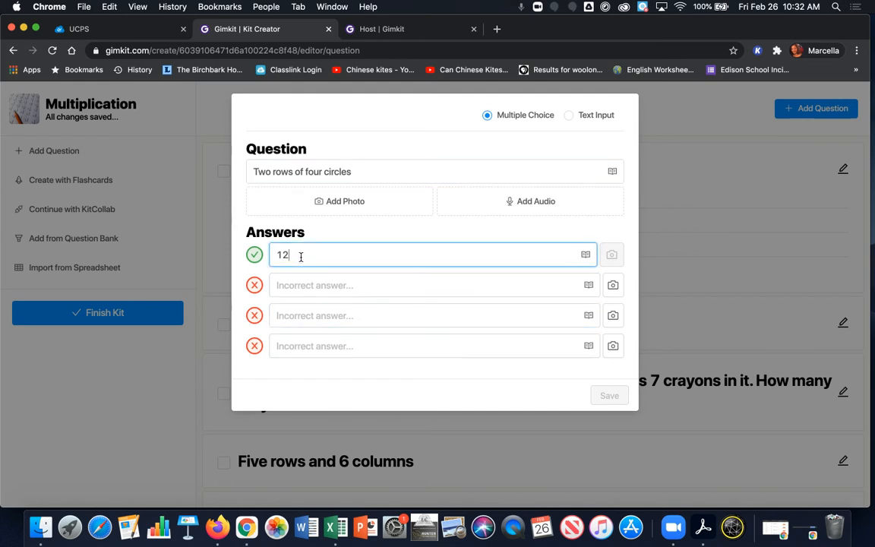
key("BackSpace")
key("BackSpace")
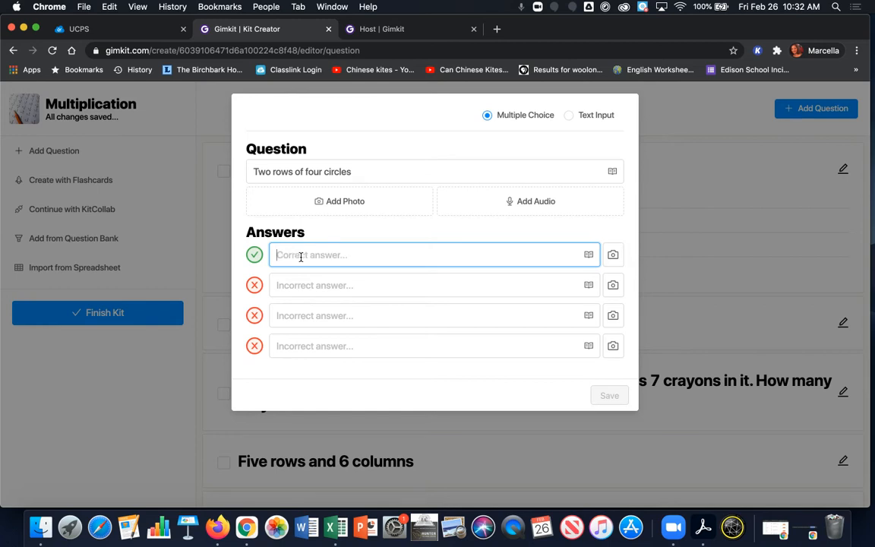
type("8")
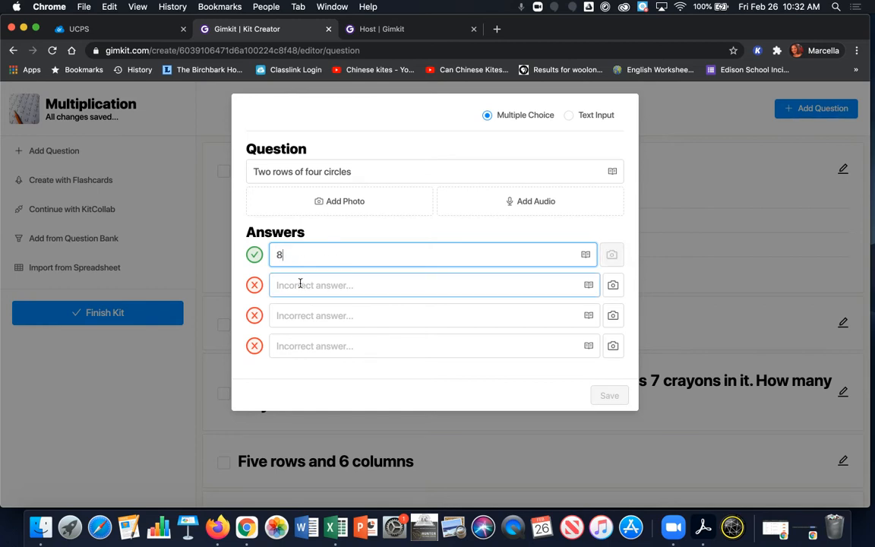
Try switching the four answers between correct and incorrect, ending with only the answer 8 marked correct
left_click(272, 283)
left_click(255, 287)
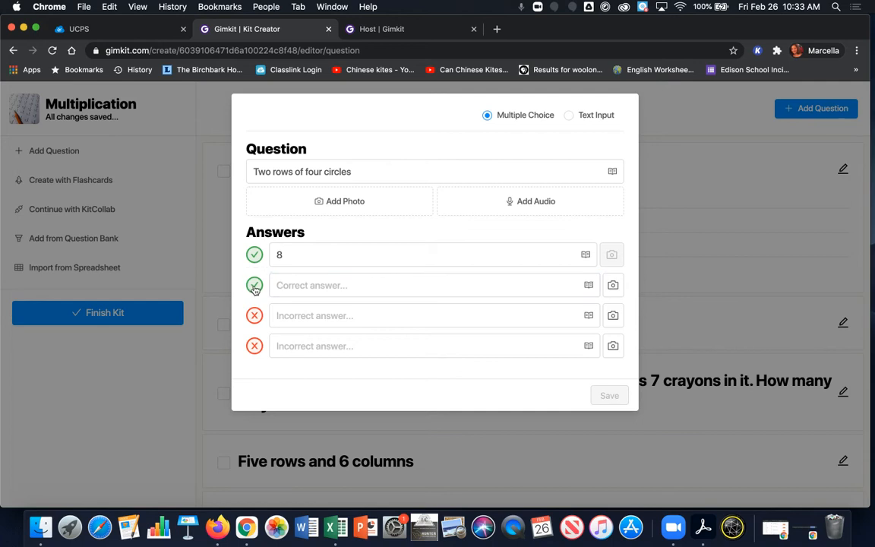
left_click(254, 288)
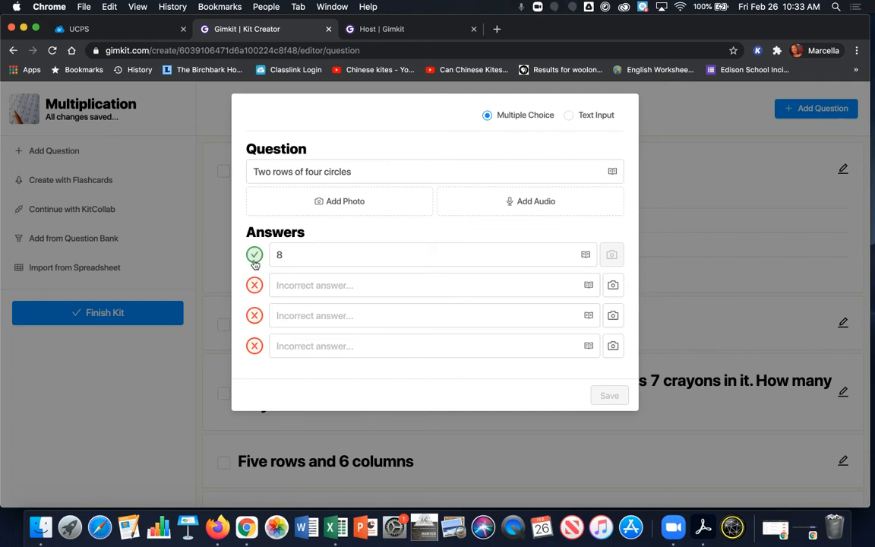
left_click(299, 252)
left_click(255, 286)
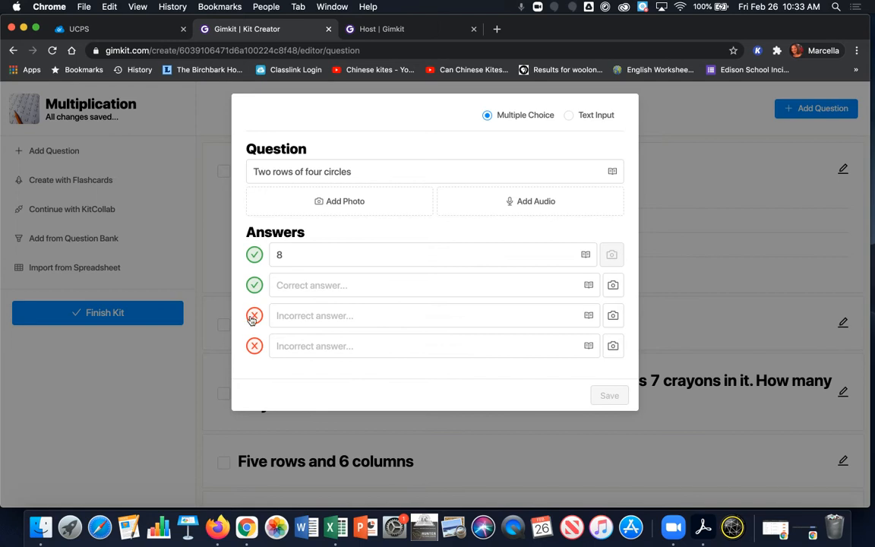
left_click(254, 316)
left_click(254, 345)
left_click(254, 315)
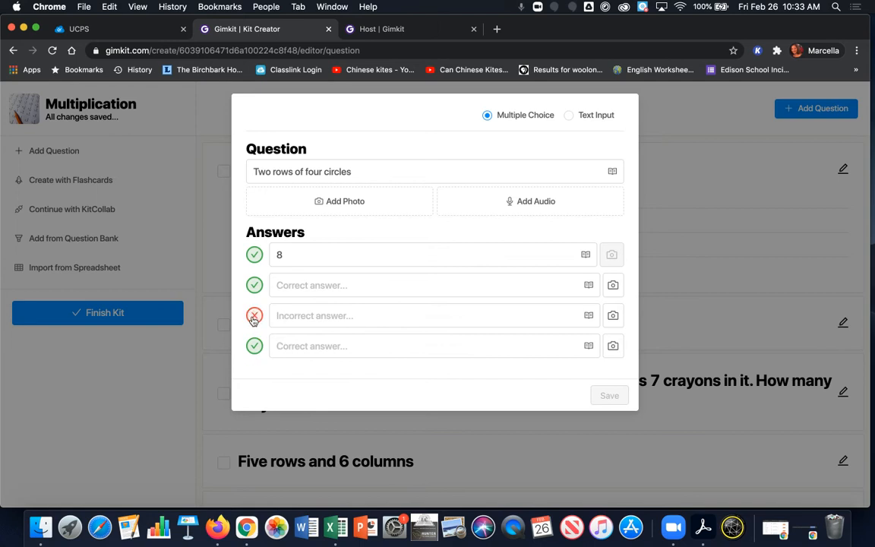
left_click(254, 286)
left_click(255, 254)
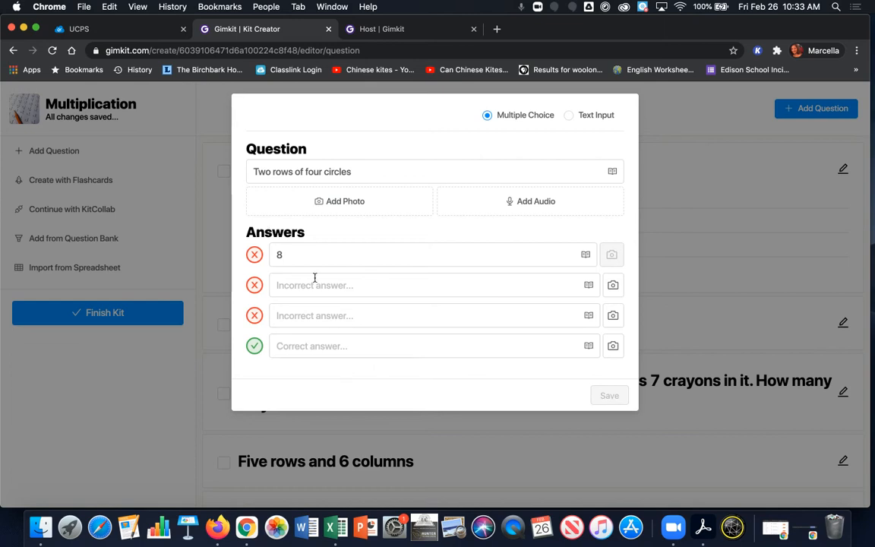
left_click(283, 253)
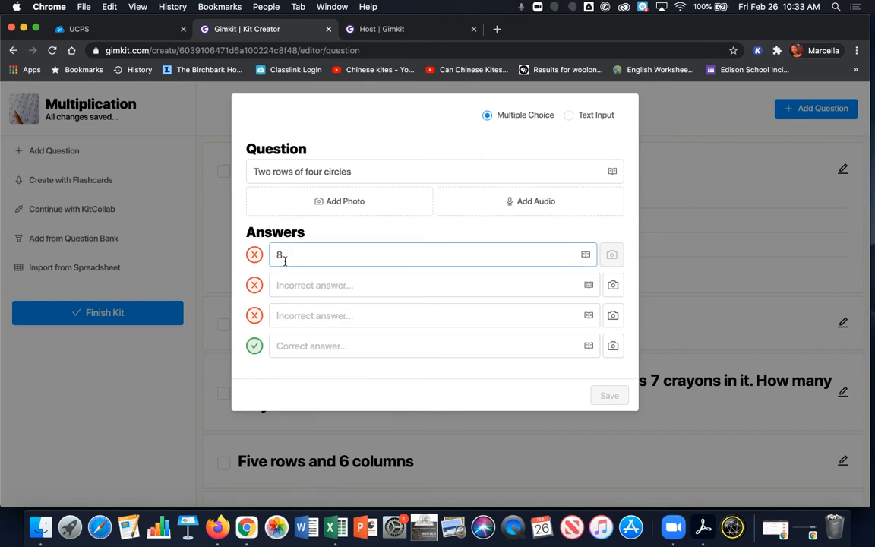
left_click(291, 283)
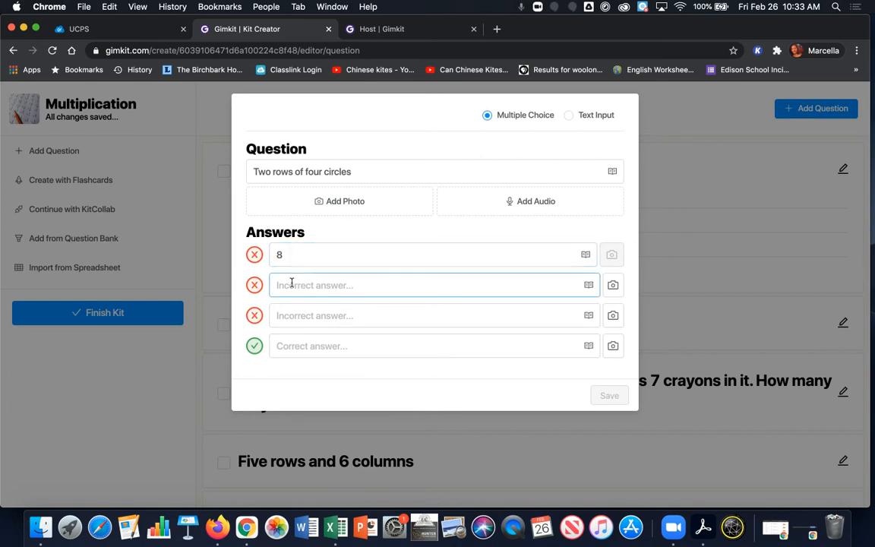
left_click(254, 255)
left_click(253, 286)
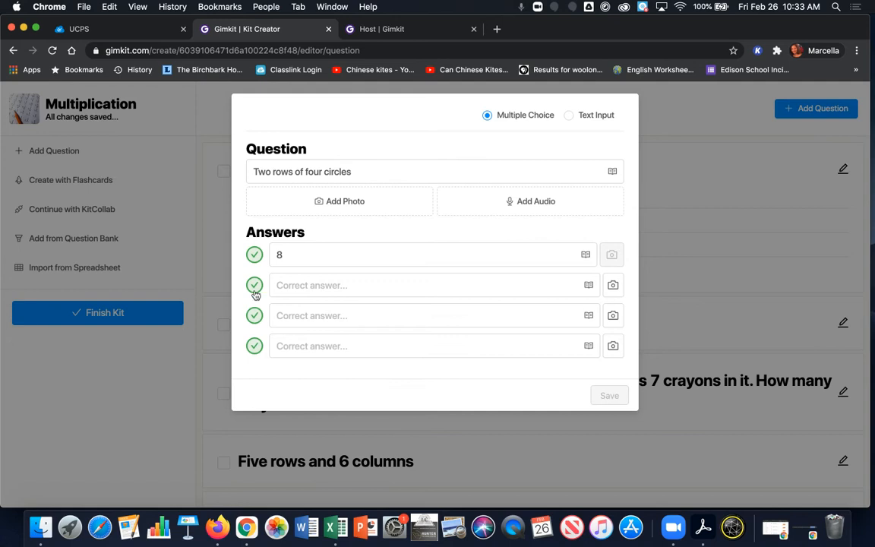
left_click(254, 285)
left_click(254, 316)
left_click(254, 316)
left_click(253, 346)
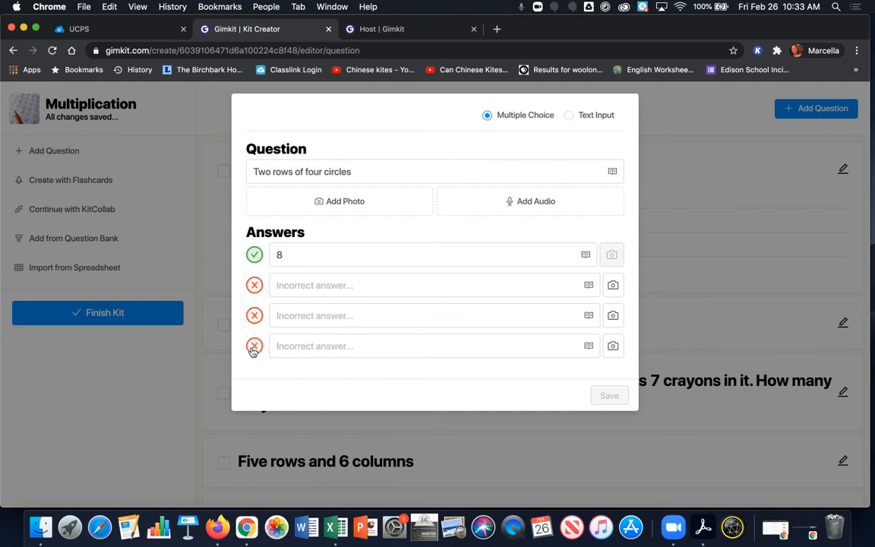
left_click(354, 288)
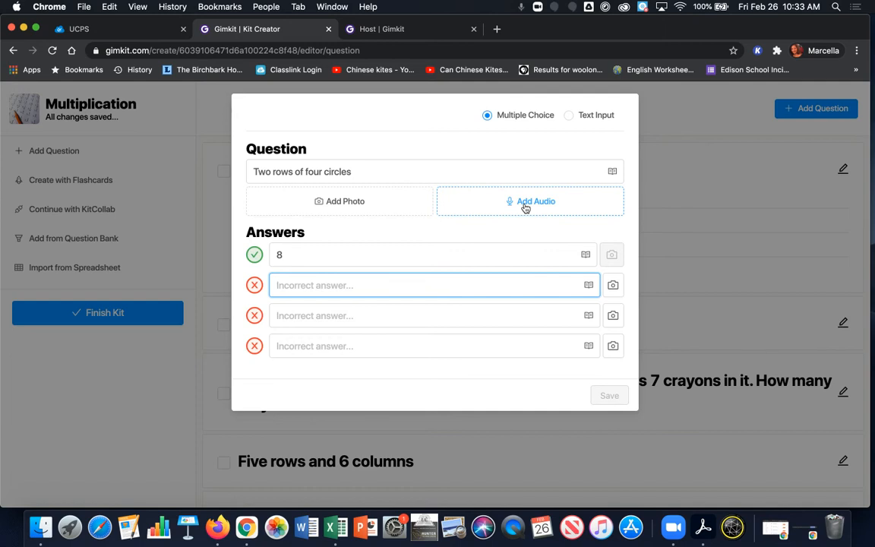
Examine the question's symbol keyboard across the Symbols, Currency, Math, Greek and Other character sets
left_click(612, 172)
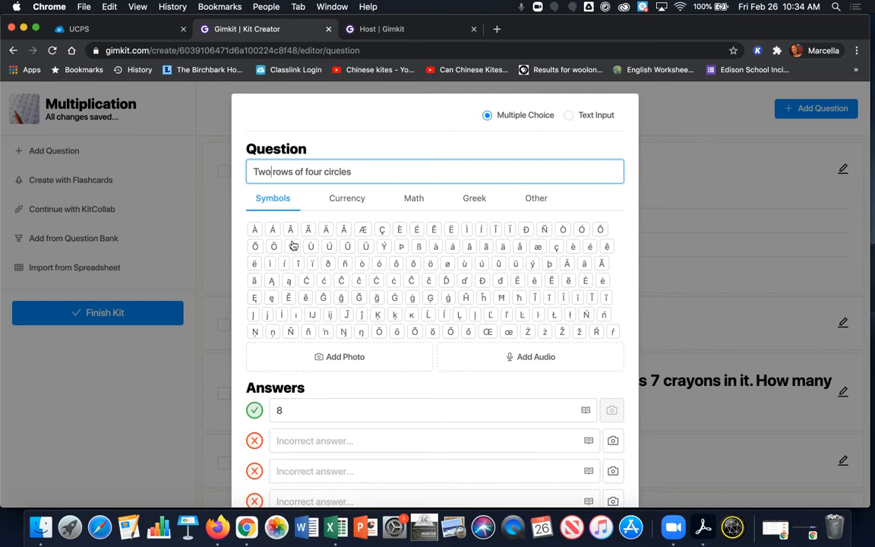
scroll(292, 247, "down", 3)
scroll(293, 246, "down", 6)
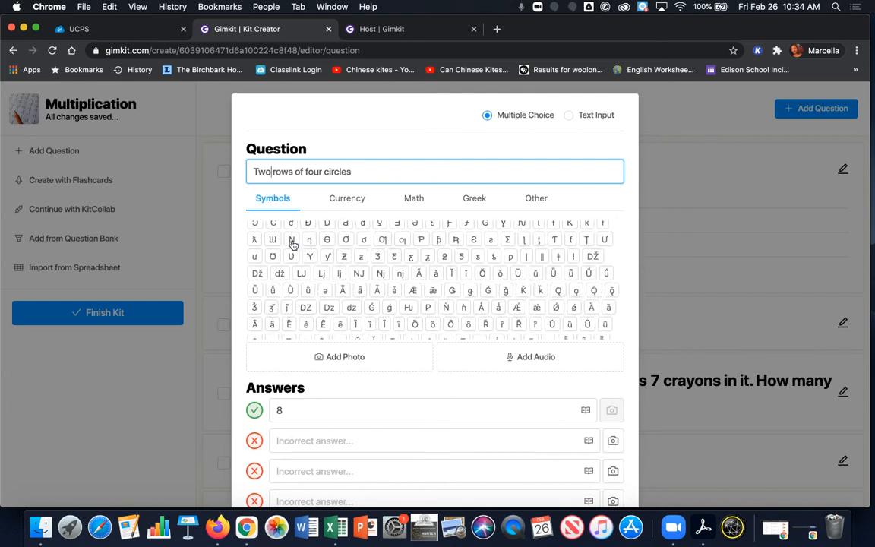
scroll(292, 247, "down", 3)
left_click(346, 197)
left_click(417, 199)
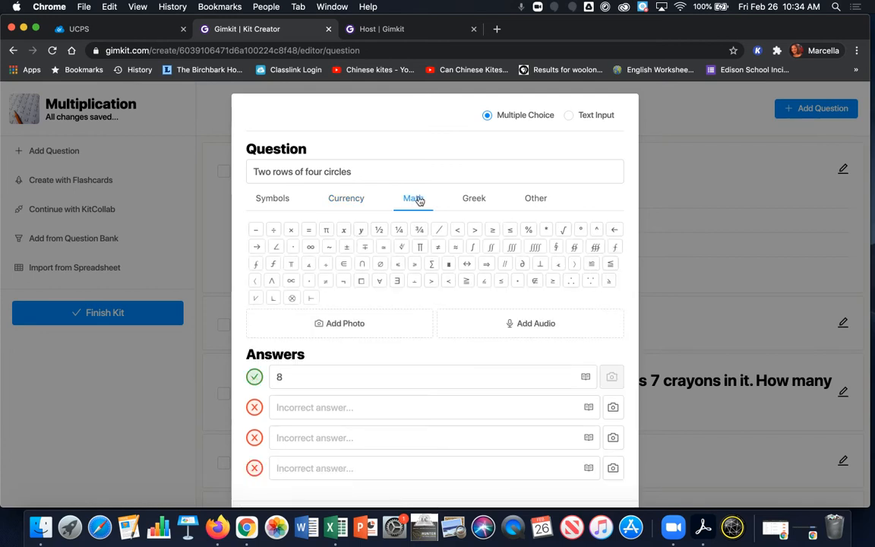
scroll(414, 264, "down", 2)
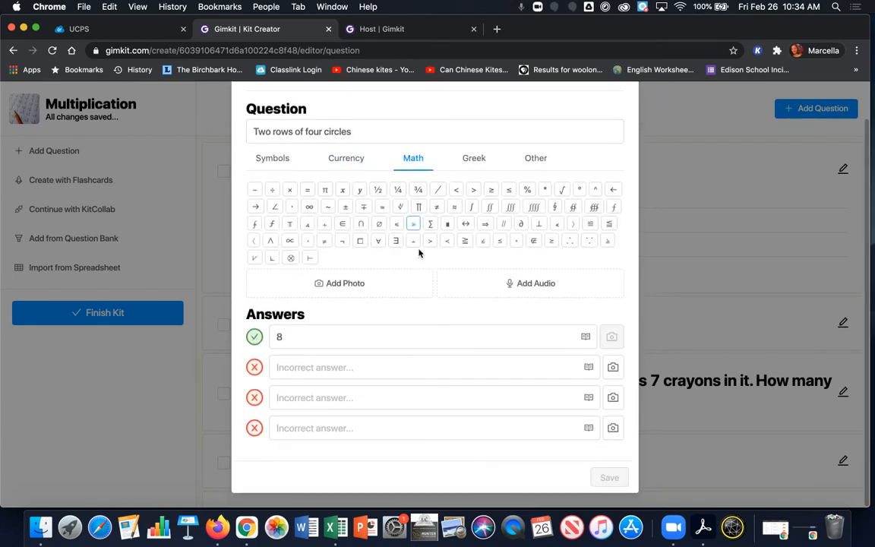
left_click(474, 161)
left_click(535, 197)
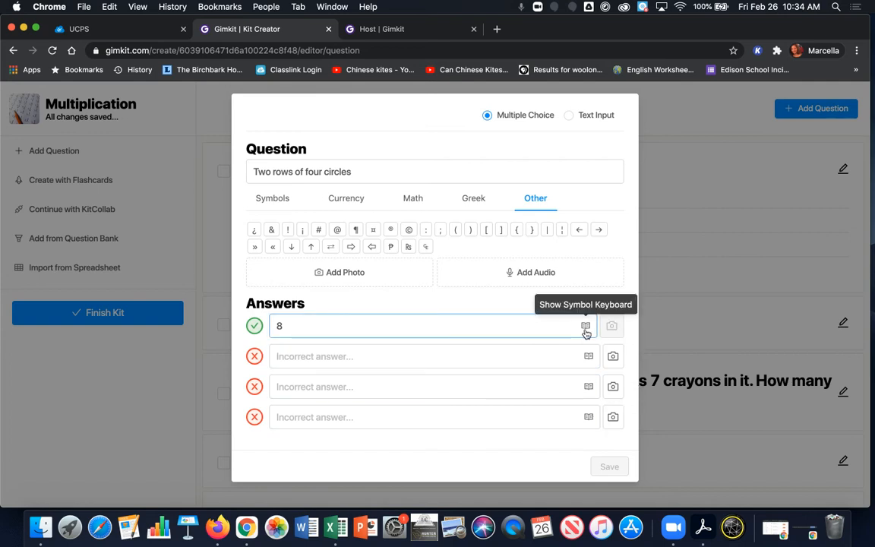
Enter 12, 16 and 20 as the question's incorrect answers and save the question
left_click(583, 355)
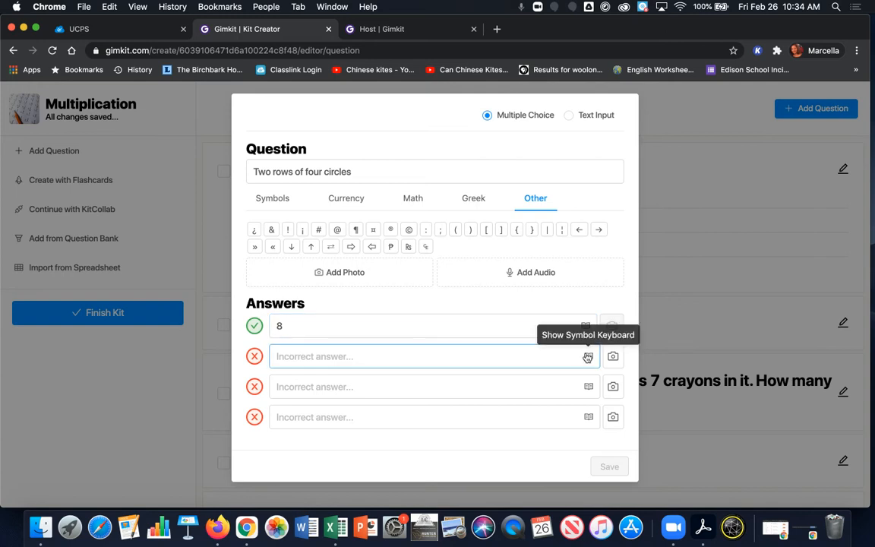
left_click(590, 414)
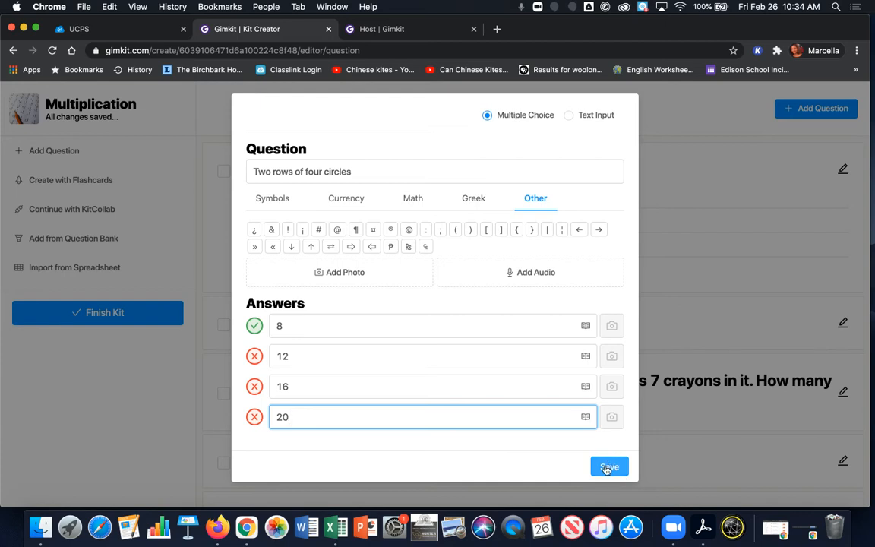
left_click(608, 466)
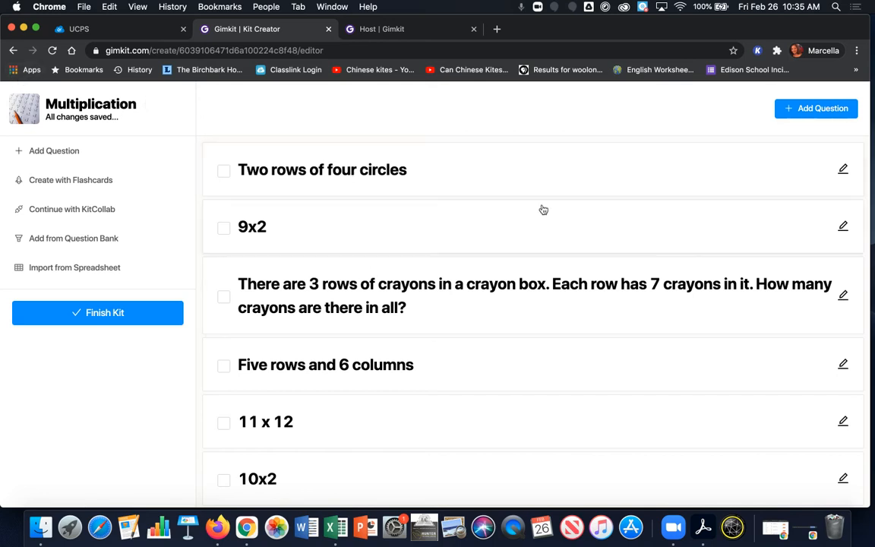
Finish editing the kit and open the Multiplication kit's page to review its questions and available actions
scroll(543, 210, "down", 15)
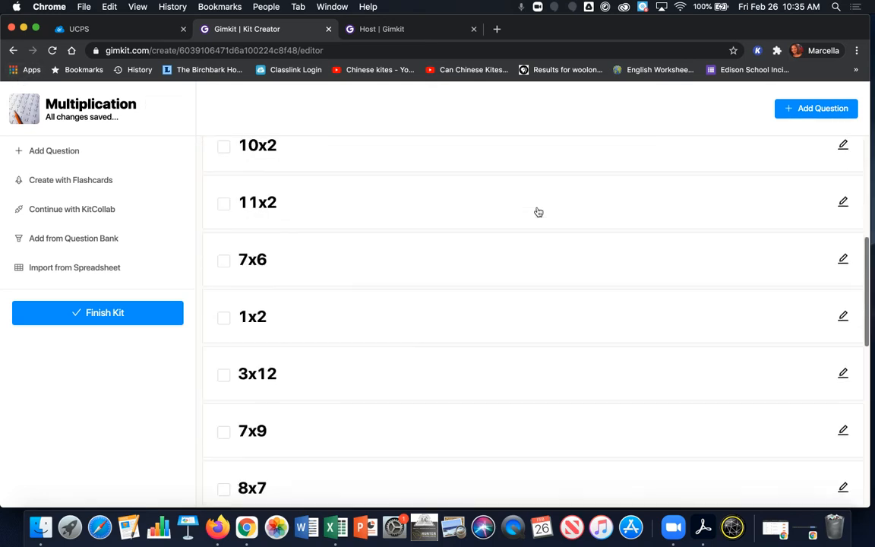
left_click(100, 317)
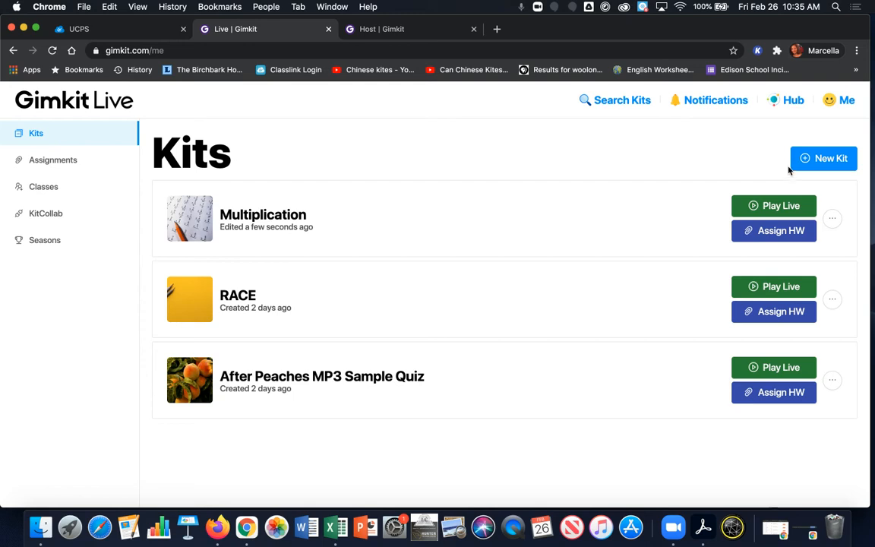
left_click(833, 219)
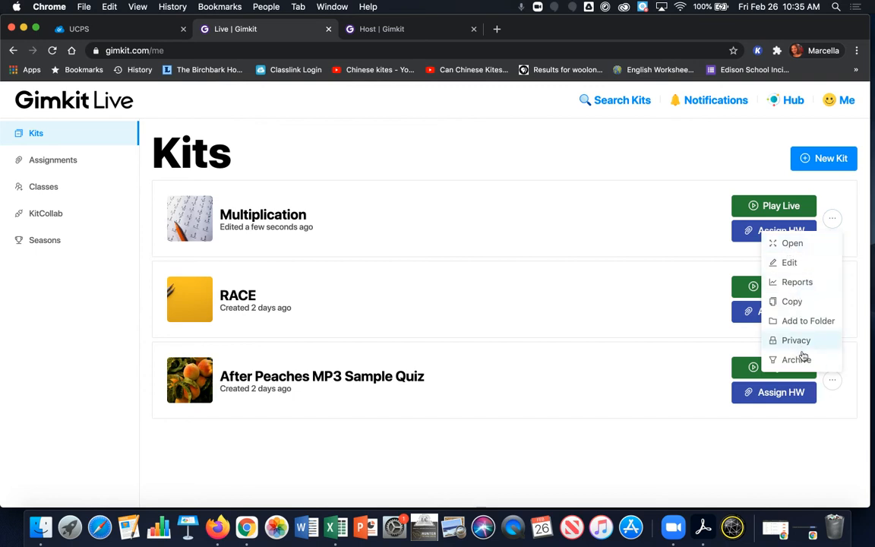
left_click(792, 245)
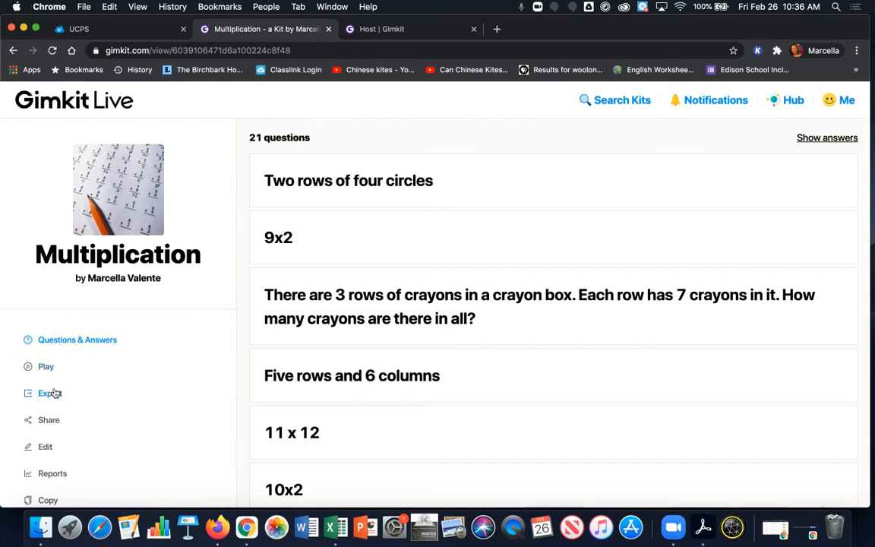
scroll(107, 388, "down", 1)
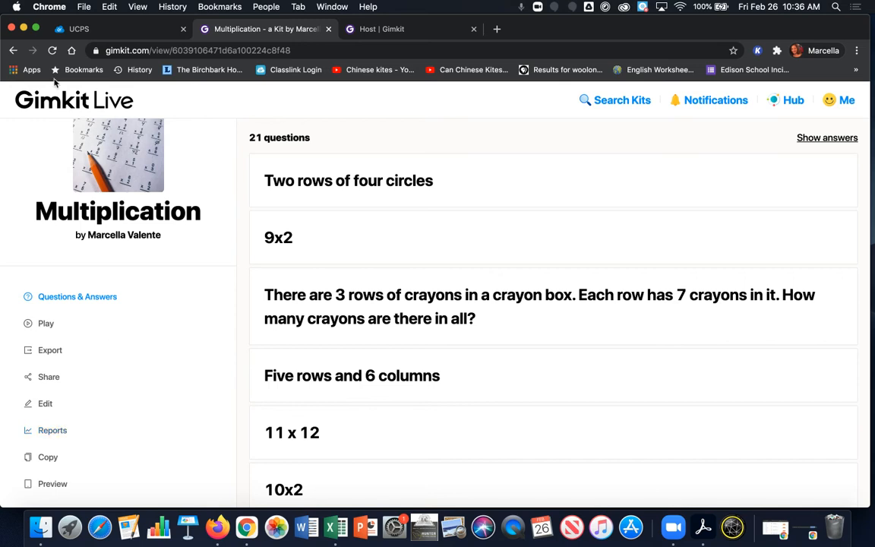
Return to the kits list and check the Multiplication kit's reports, closing them when done
left_click(13, 50)
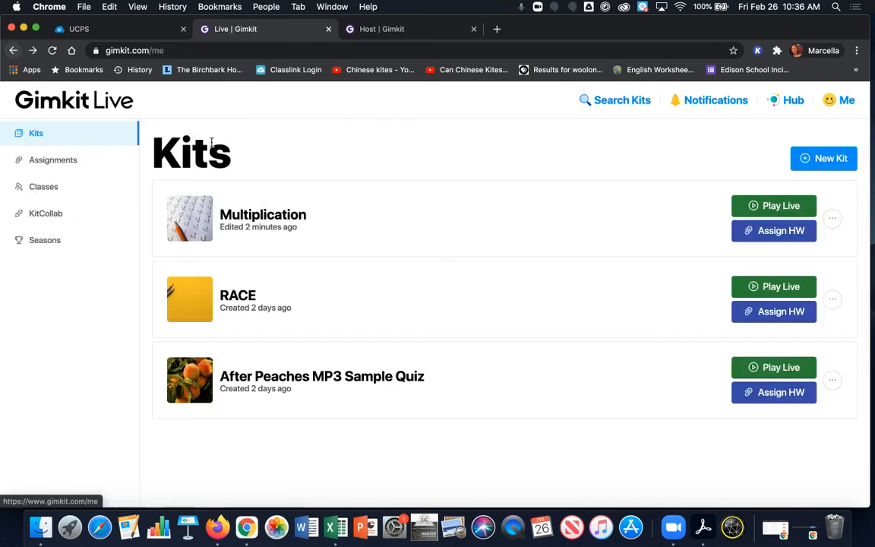
left_click(832, 218)
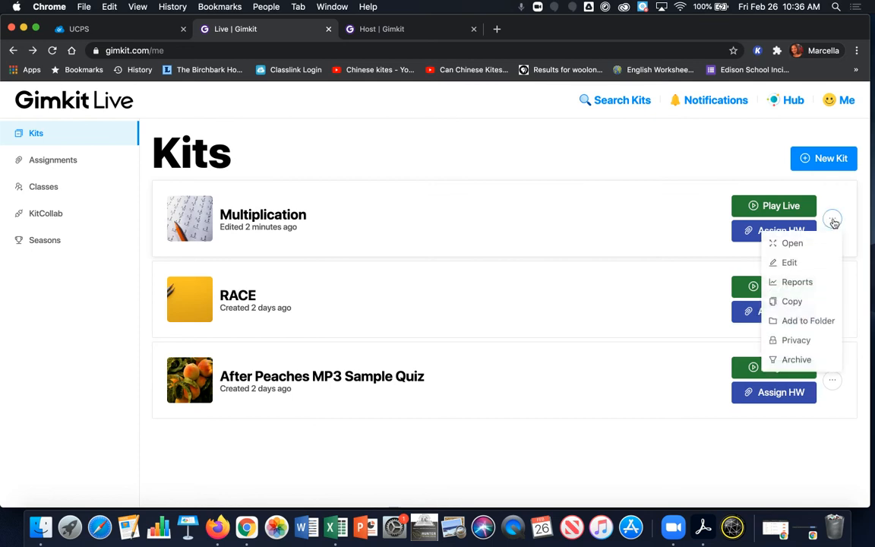
left_click(790, 287)
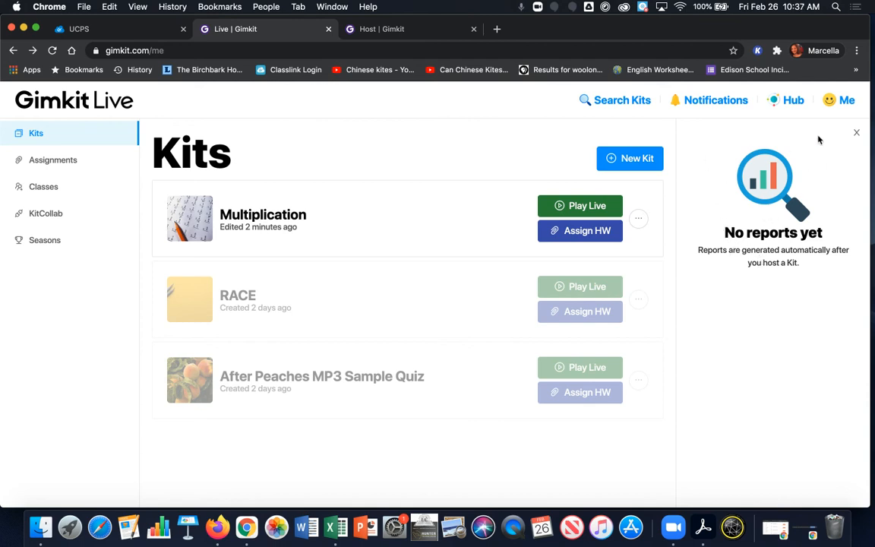
left_click(857, 133)
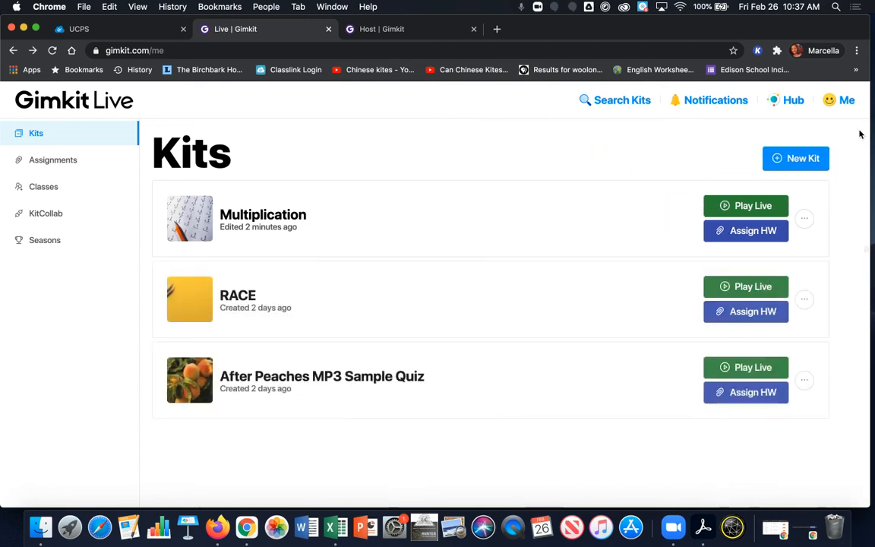
Start adding the Multiplication kit to a new folder, ready to enter the folder name
left_click(833, 218)
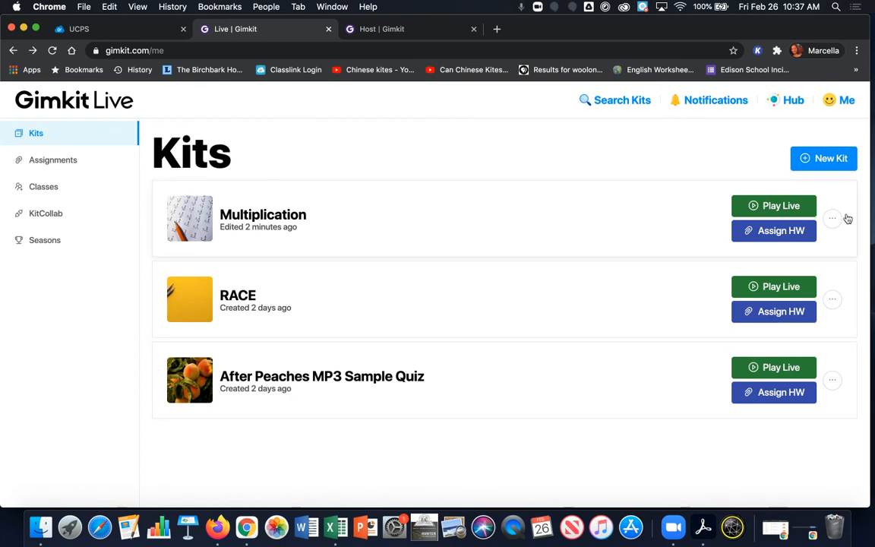
mouse_move(834, 227)
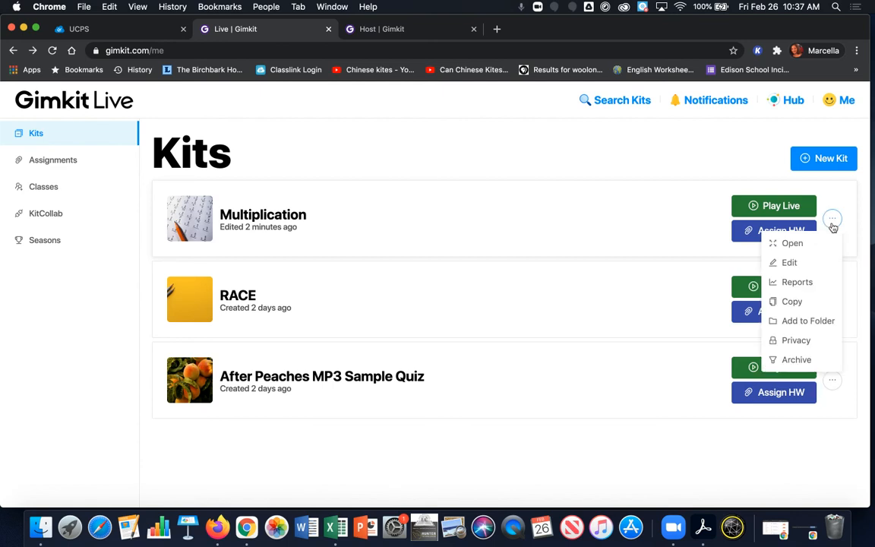
left_click(805, 322)
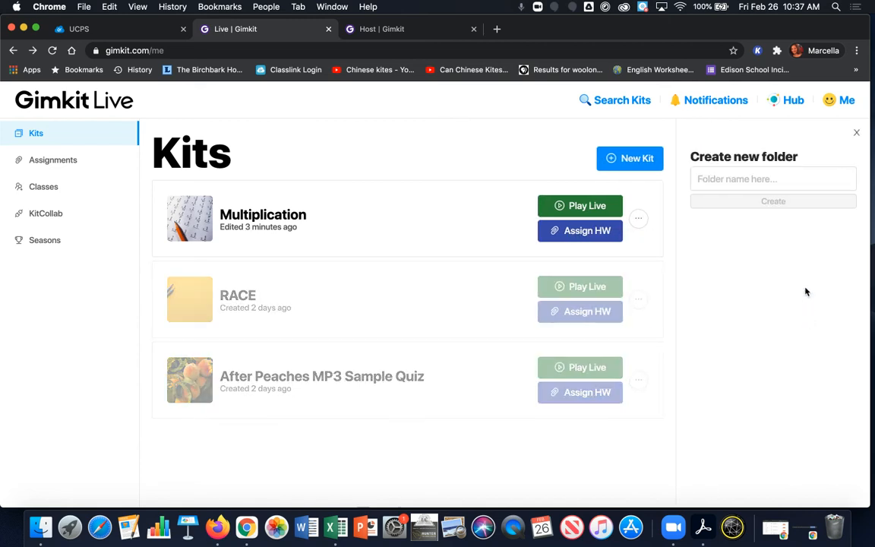
left_click(767, 179)
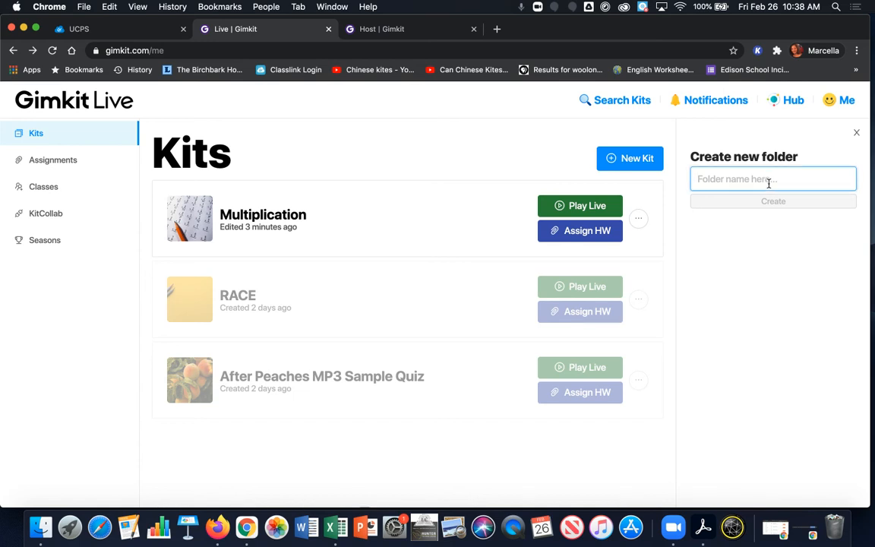
type("Room 302")
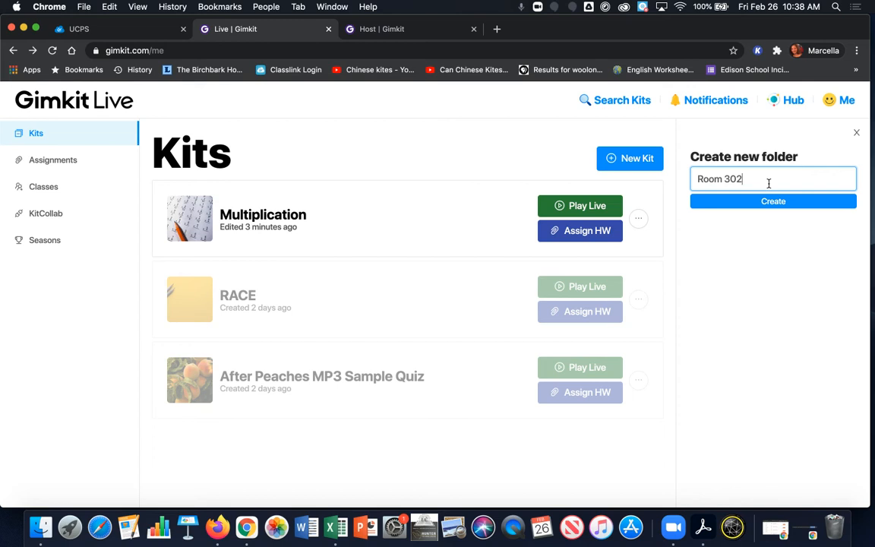
key("BackSpace")
key("BackSpace")
key("BackSpace")
key("BackSpace")
key("BackSpace")
key("BackSpace")
key("BackSpace")
key("BackSpace")
Name the new folder Math and create it for the Multiplication kit
type("Math")
left_click(771, 202)
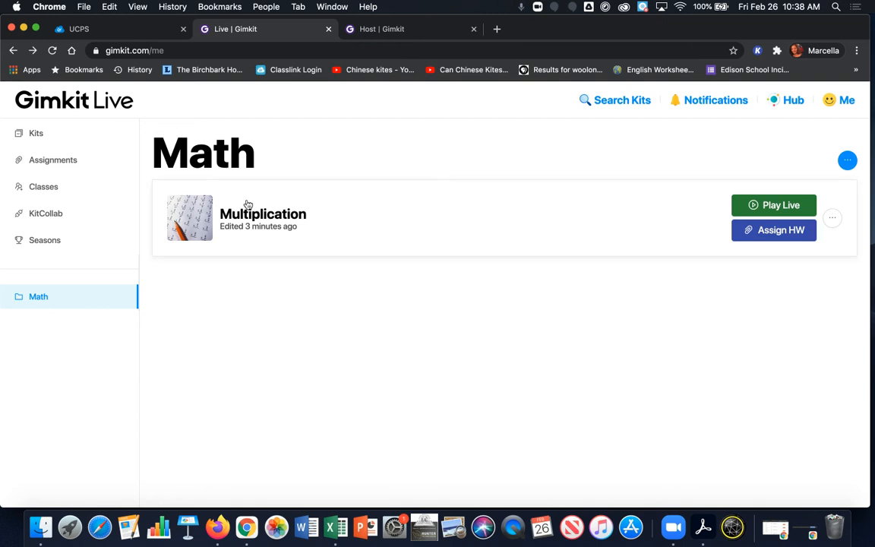
Check the Math folder's options, remove the Multiplication kit from the folder and return to the kits list
left_click(849, 161)
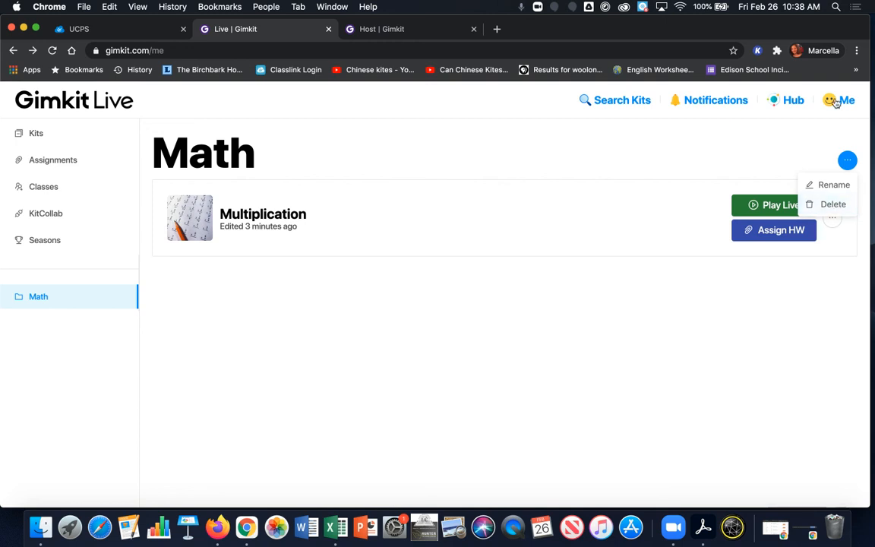
left_click(833, 218)
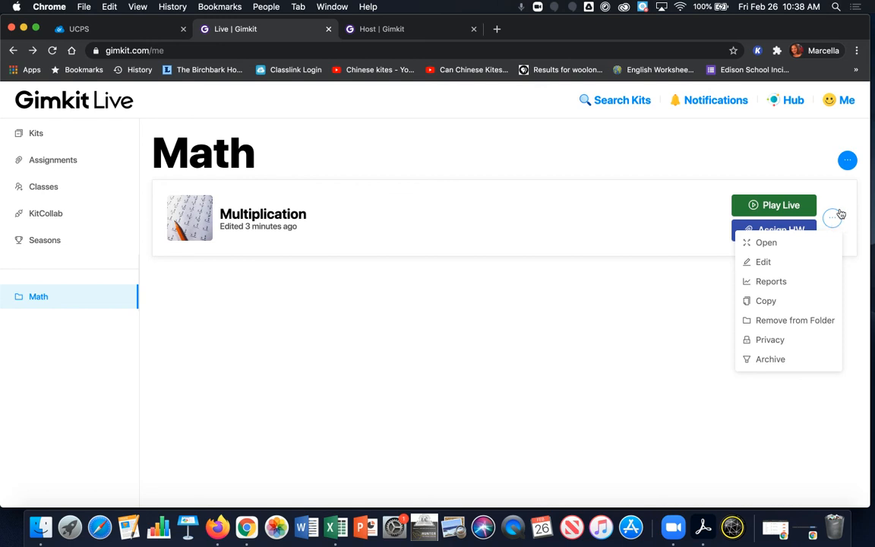
left_click(832, 220)
left_click(833, 218)
left_click(793, 322)
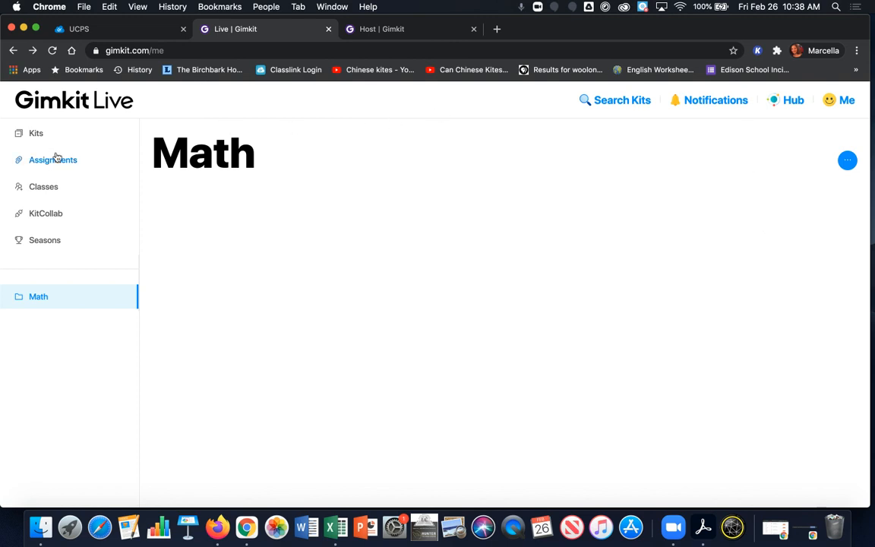
left_click(40, 135)
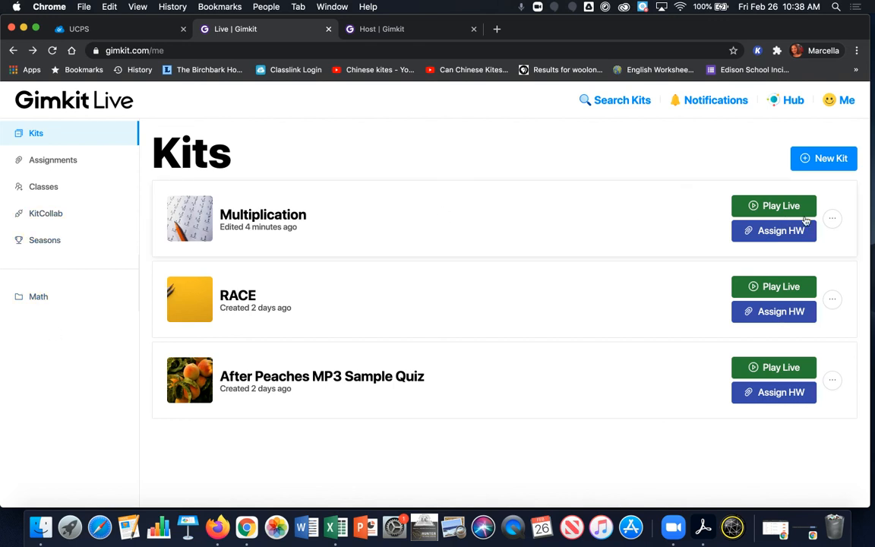
Set the Multiplication kit's privacy to Private and close its privacy settings
left_click(832, 219)
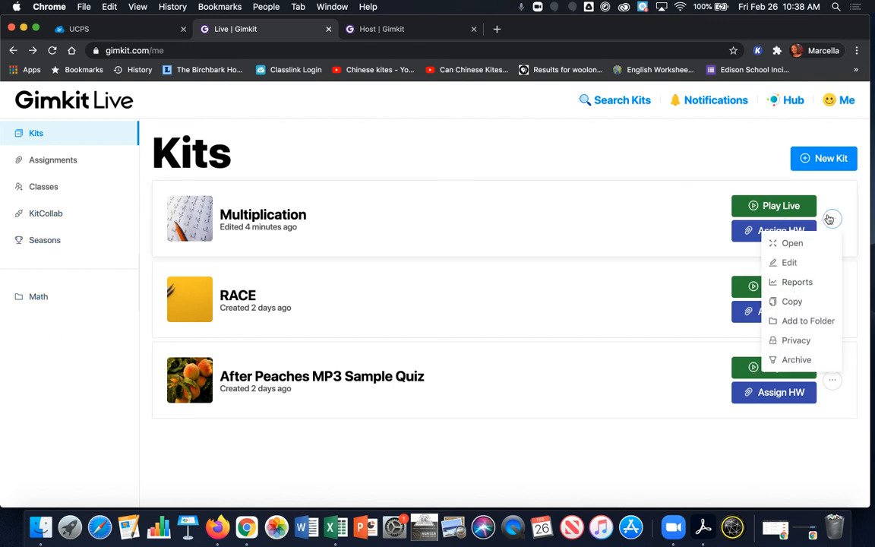
left_click(807, 342)
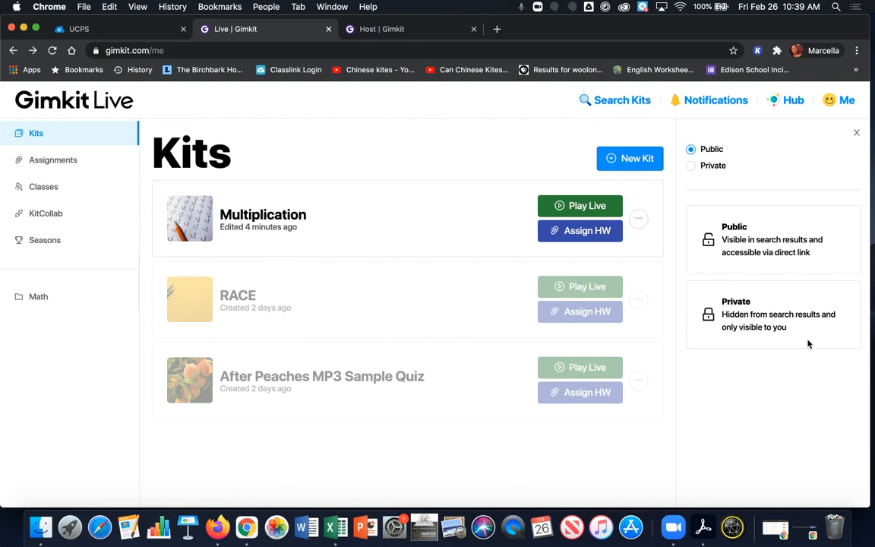
left_click(692, 168)
left_click(856, 135)
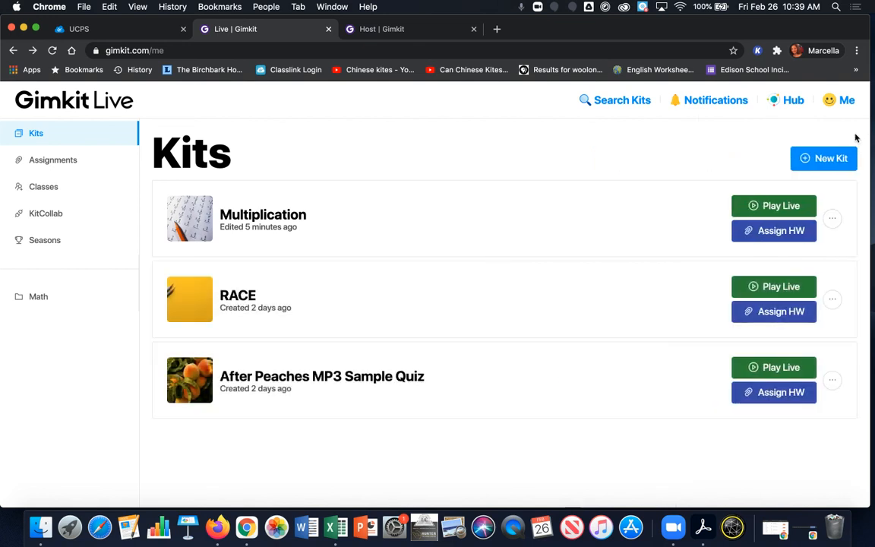
Archive the Multiplication kit and delete it from the kits list, confirming the deletion
left_click(836, 215)
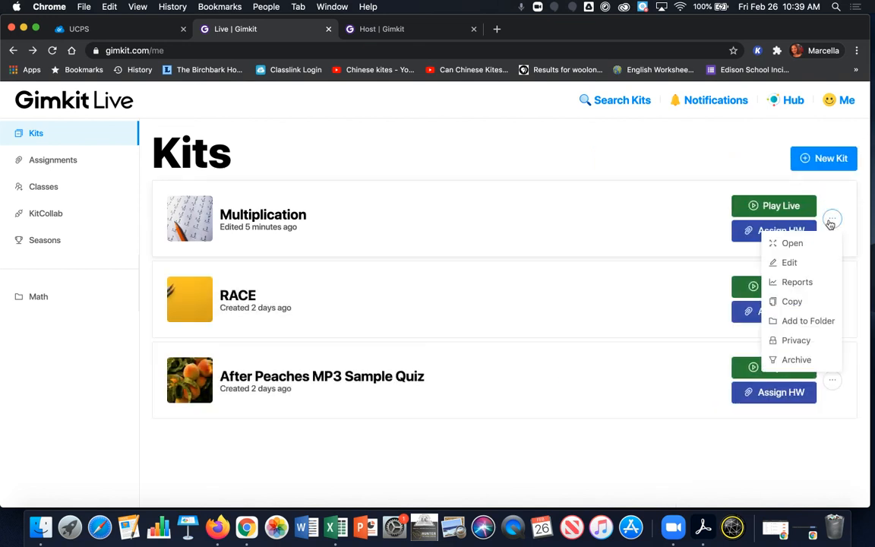
left_click(806, 363)
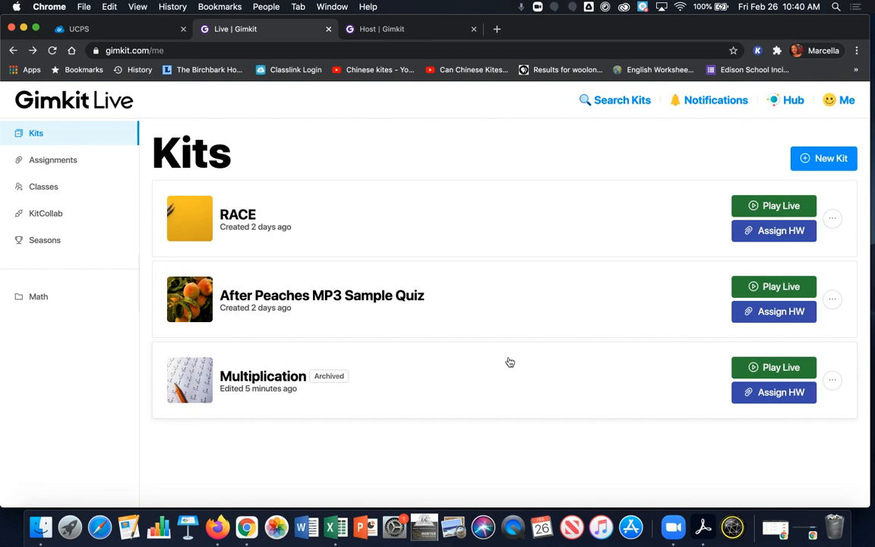
left_click(834, 379)
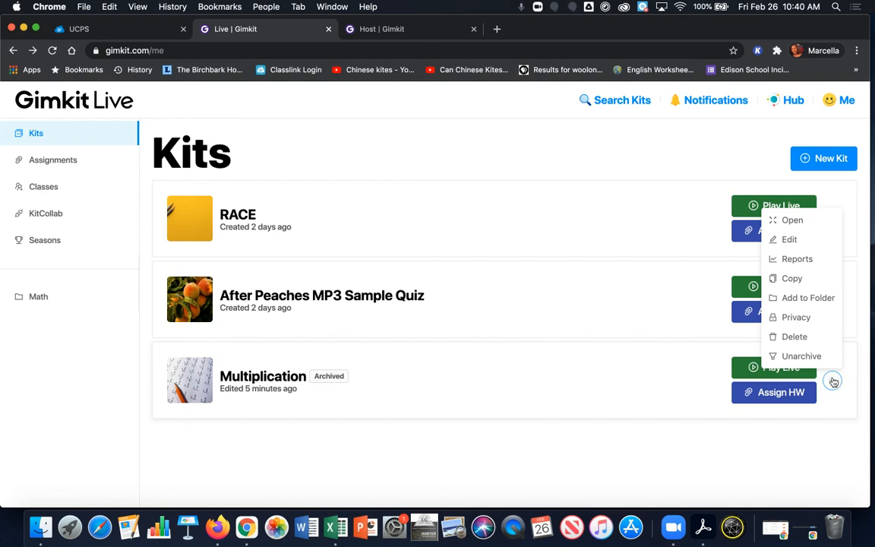
left_click(833, 381)
left_click(833, 383)
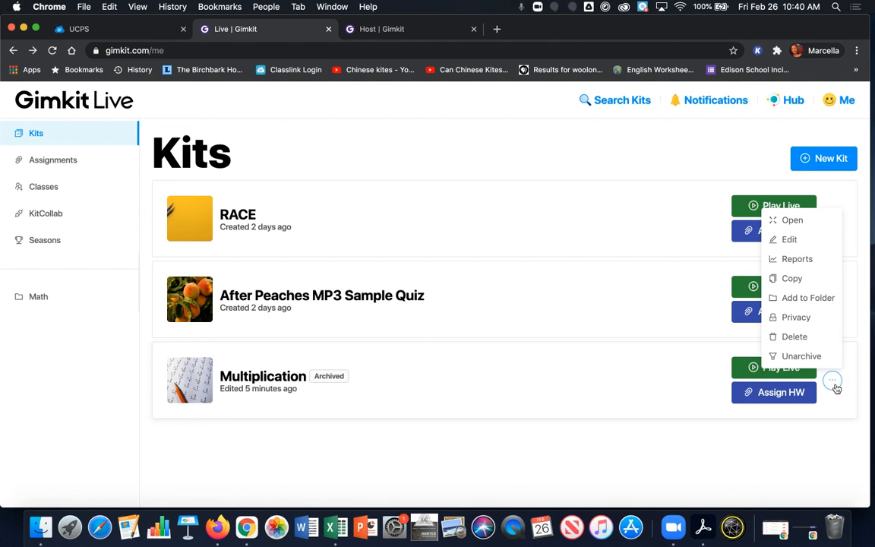
left_click(795, 340)
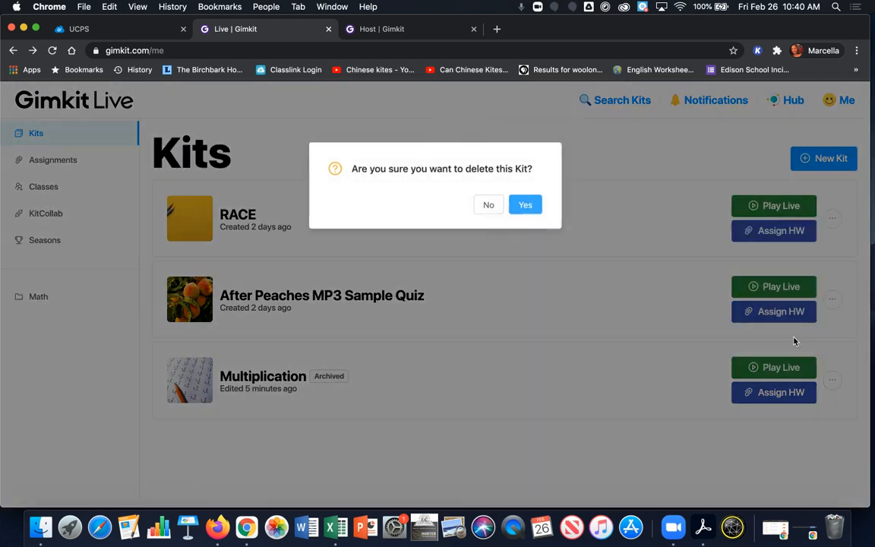
left_click(526, 206)
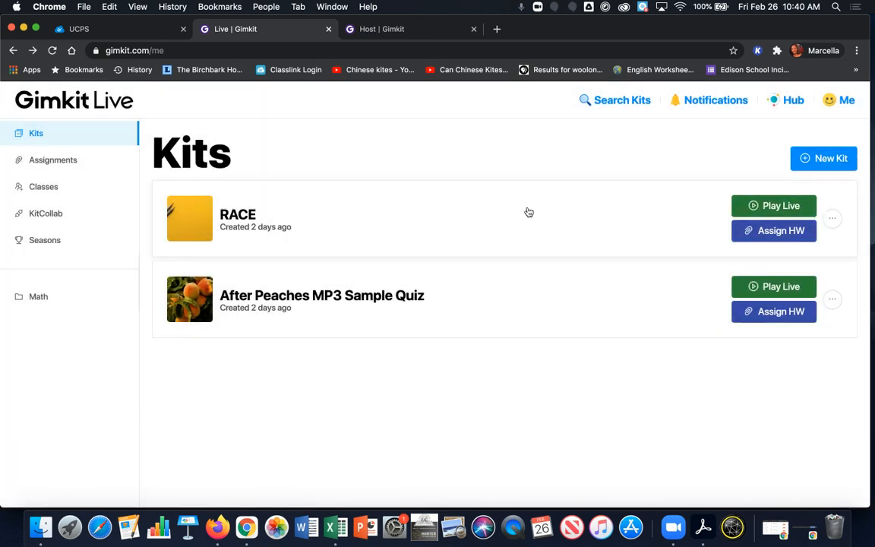